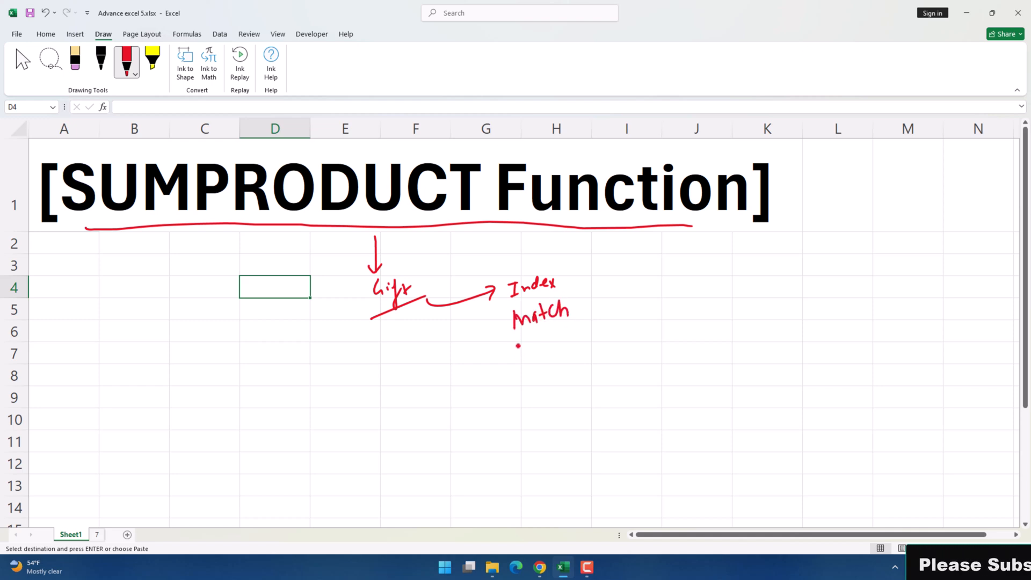
Handwrite 'Indirect' in red ink below Match
{"action": "mouse_move", "coordinate": [518, 348]}
{"action": "left_mouse_down"}
{"action": "mouse_move", "coordinate": [529, 346]}
{"action": "mouse_move", "coordinate": [523, 363]}
{"action": "left_mouse_up"}
{"action": "left_click_drag", "start_coordinate": [520, 365], "coordinate": [529, 362]}
{"action": "left_click_drag", "start_coordinate": [531, 353], "coordinate": [541, 358]}
{"action": "left_click_drag", "start_coordinate": [549, 350], "coordinate": [551, 355]}
{"action": "left_click_drag", "start_coordinate": [555, 351], "coordinate": [572, 342]}
{"action": "left_click_drag", "start_coordinate": [575, 343], "coordinate": [593, 339]}
{"action": "mouse_move", "coordinate": [600, 324]}
{"action": "left_mouse_down"}
{"action": "mouse_move", "coordinate": [602, 339]}
{"action": "mouse_move", "coordinate": [610, 324]}
{"action": "left_mouse_up"}
Underline 'Indirect' and add short red emphasis strokes under the SUMPRODUCT title
{"action": "left_click_drag", "start_coordinate": [533, 379], "coordinate": [618, 335]}
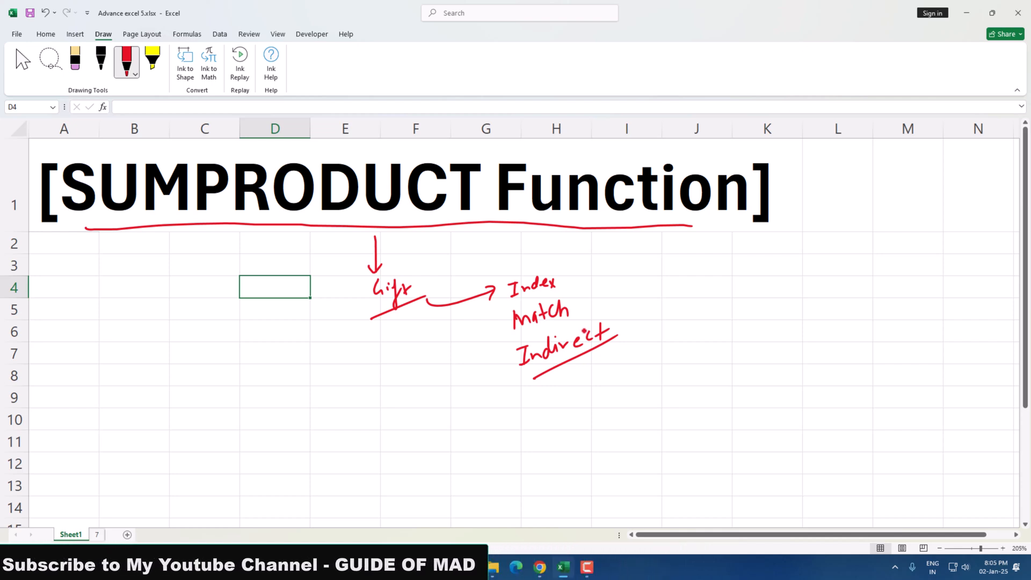
{"action": "left_click_drag", "start_coordinate": [164, 247], "coordinate": [220, 241]}
{"action": "left_click_drag", "start_coordinate": [536, 246], "coordinate": [544, 245]}
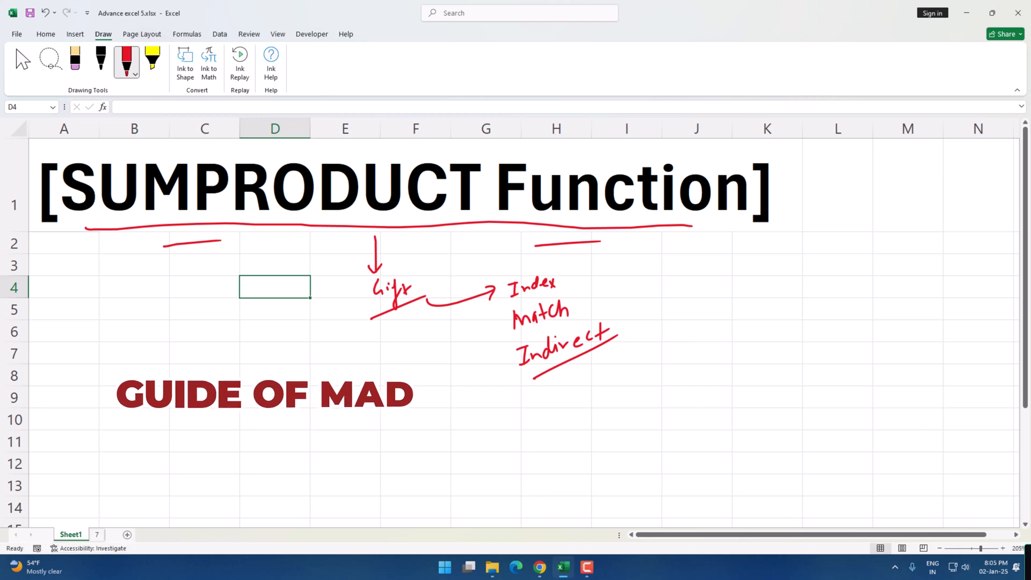
{"action": "left_click", "coordinate": [204, 376]}
{"action": "scroll", "coordinate": [205, 375], "scroll_direction": "up", "scroll_amount": 2}
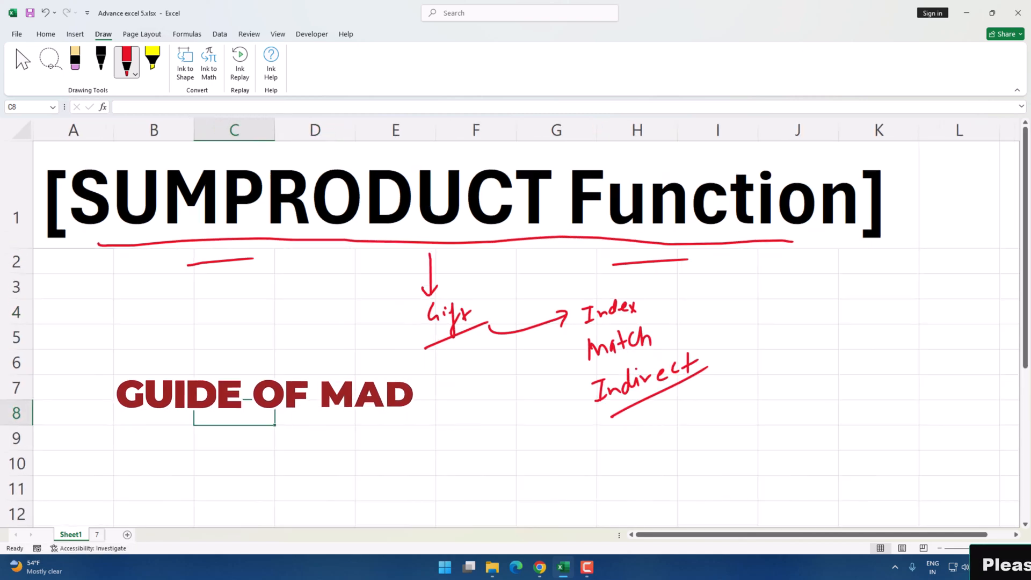
Enter 5 and 8 in B7:C7 and 9 and 6 in B8:C8
{"action": "left_click", "coordinate": [183, 385]}
{"action": "type", "text": "5"}
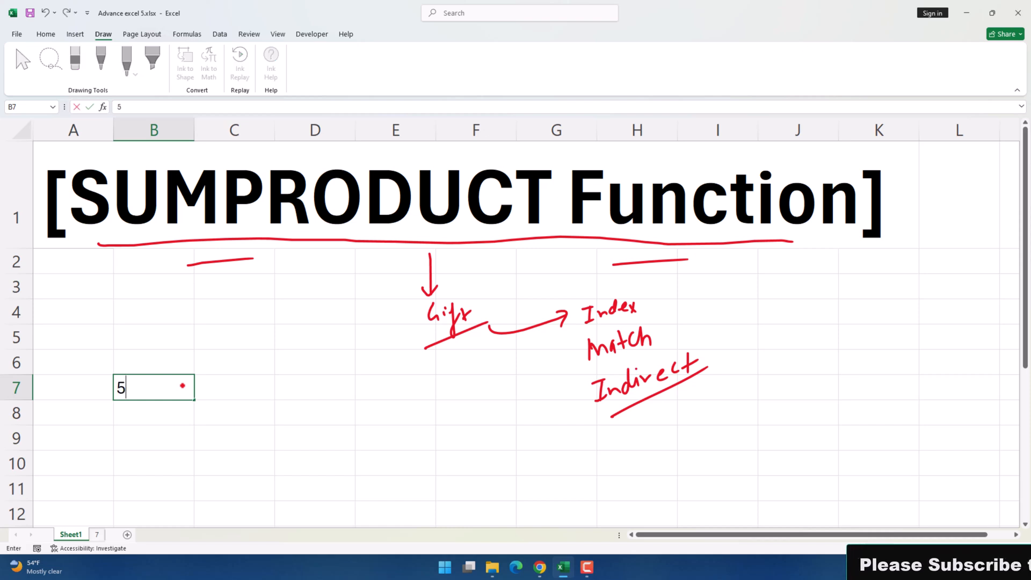
{"action": "left_click", "coordinate": [238, 391]}
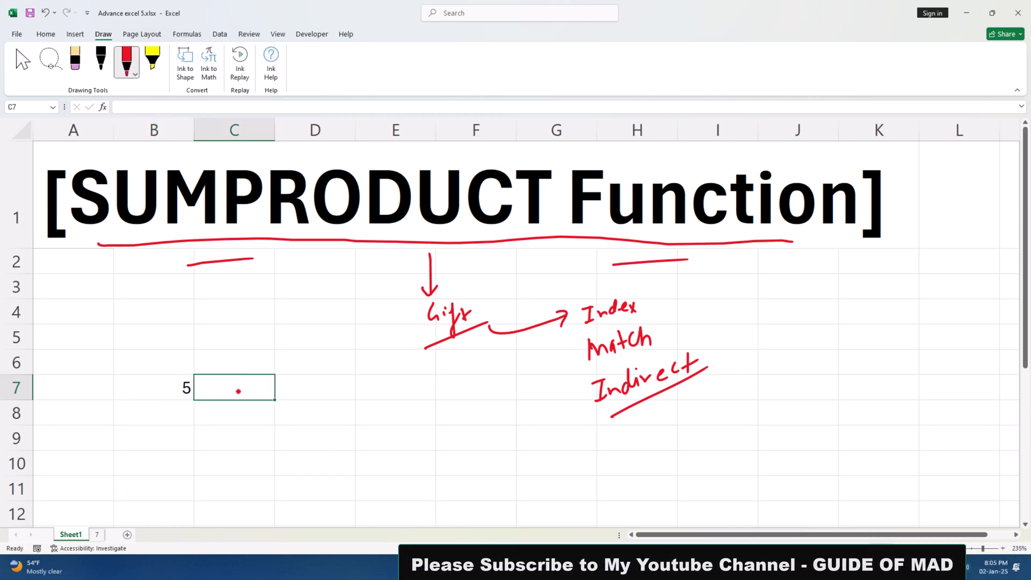
{"action": "type", "text": "8"}
{"action": "key", "text": "Return"}
{"action": "left_click", "coordinate": [177, 410]}
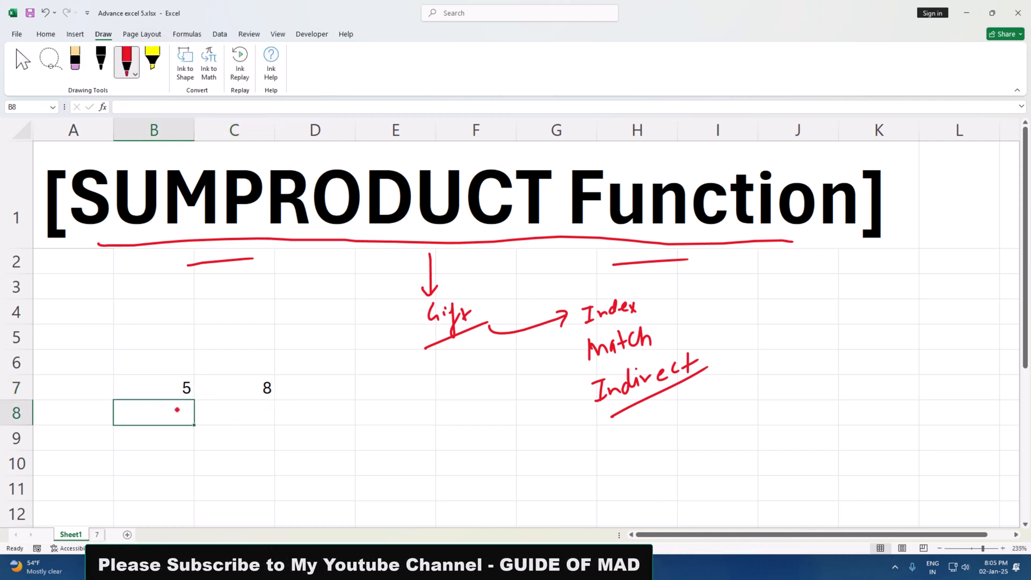
{"action": "type", "text": "9"}
{"action": "left_click", "coordinate": [235, 417]}
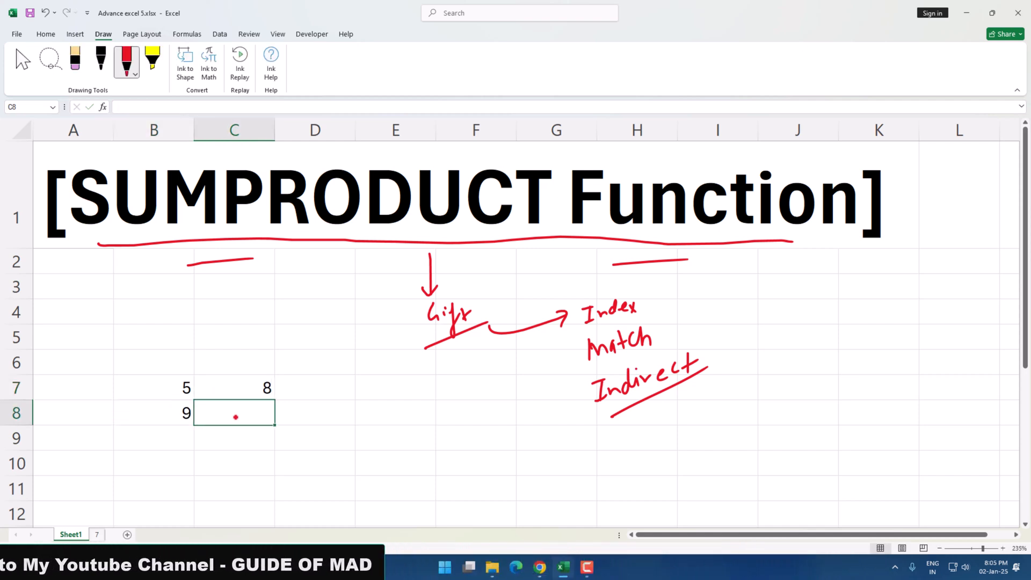
{"action": "type", "text": "6"}
{"action": "key", "text": "Return"}
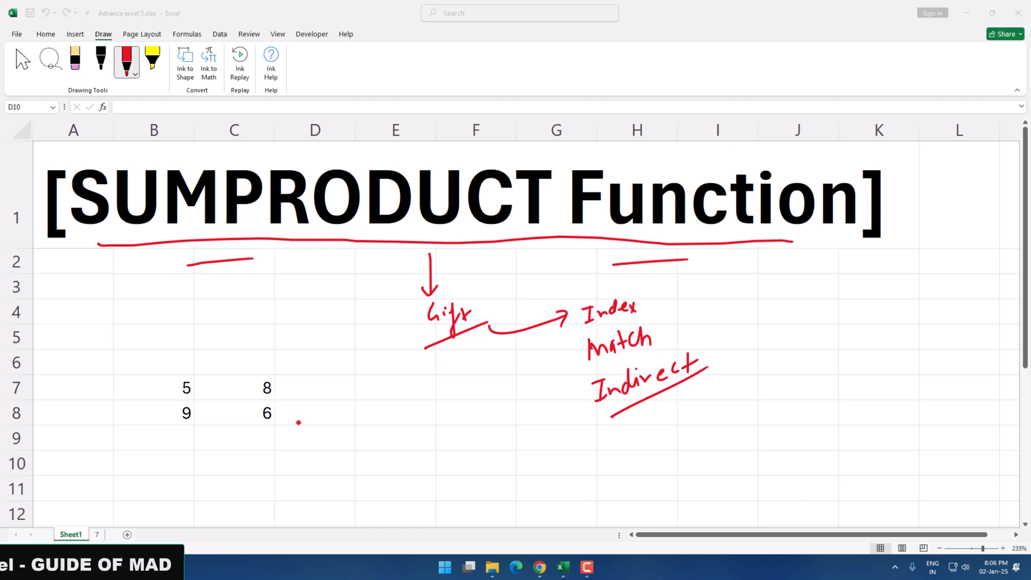
{"action": "left_click", "coordinate": [299, 422]}
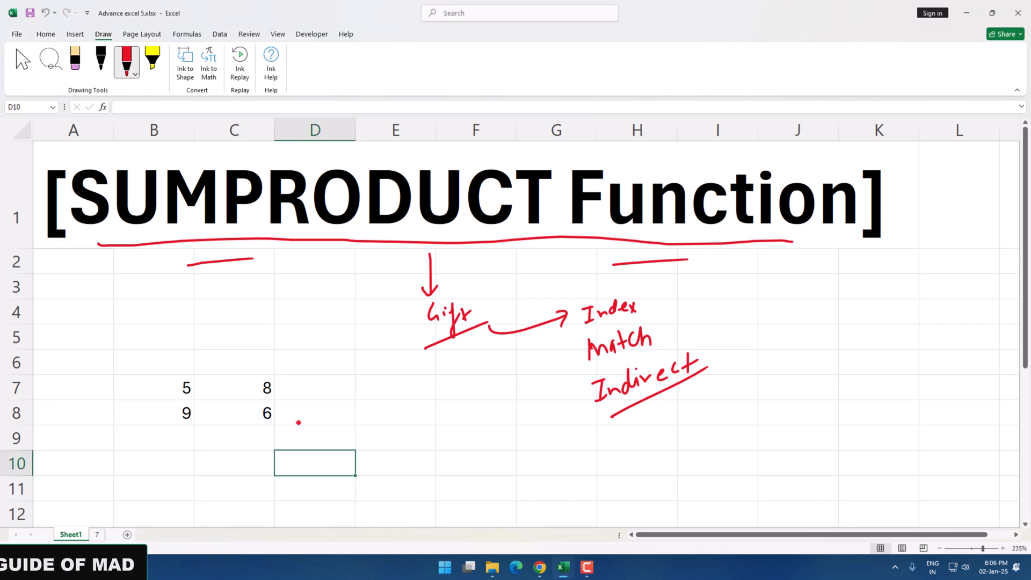
{"action": "left_click", "coordinate": [252, 460]}
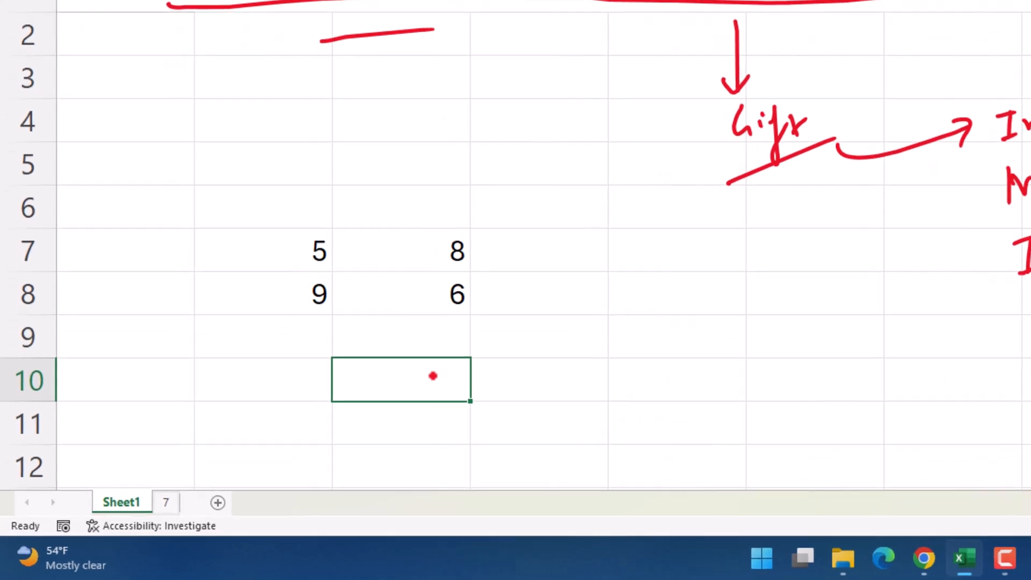
Enter =SUMPRODUCT(B7:B8,C7:C8) in C10, returning 94
{"action": "type", "text": "=su"}
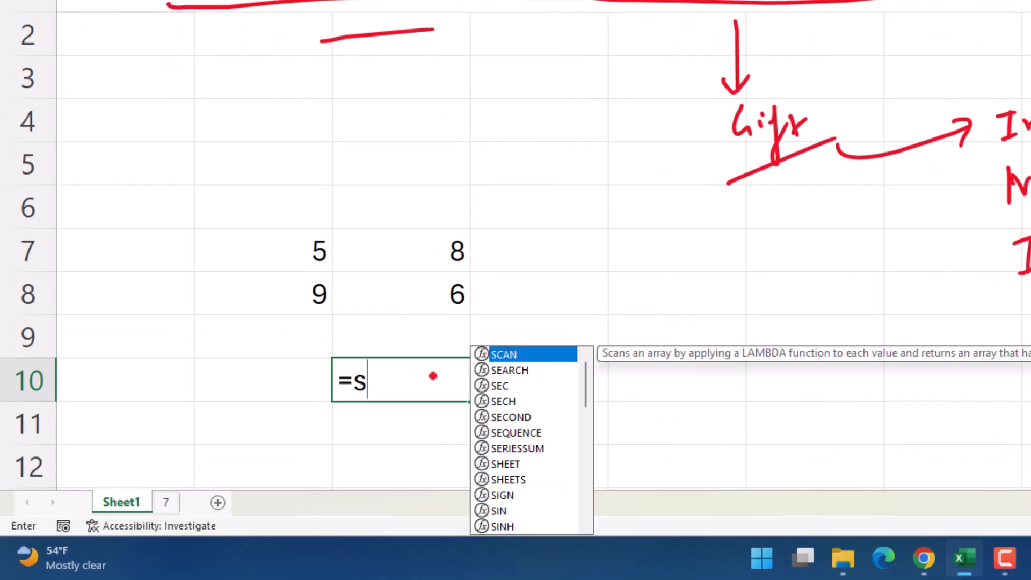
{"action": "key", "text": "Down"}
{"action": "key", "text": "Down"}
{"action": "key", "text": "Down"}
{"action": "key", "text": "Down"}
{"action": "key", "text": "Down"}
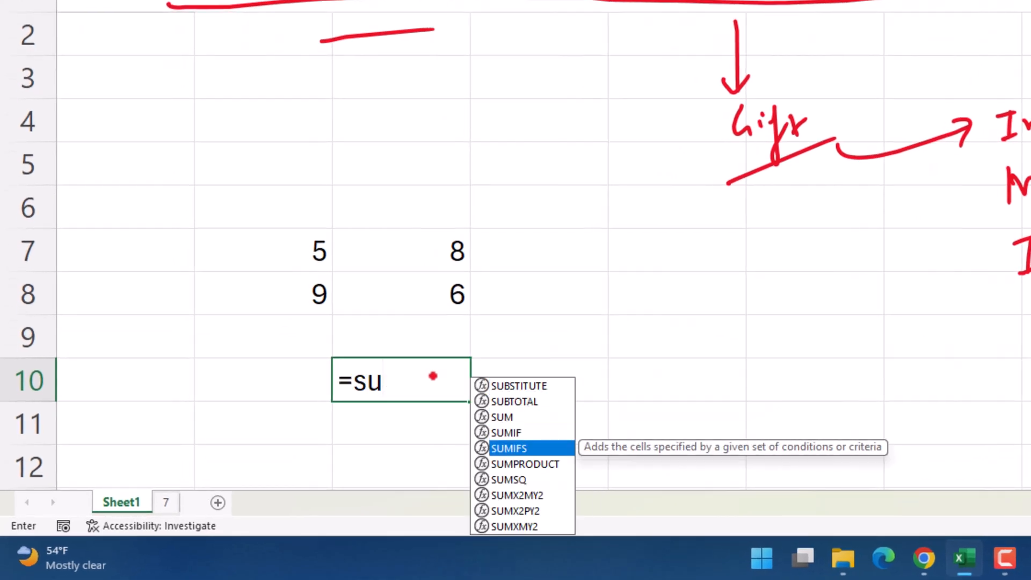
{"action": "key", "text": "Tab"}
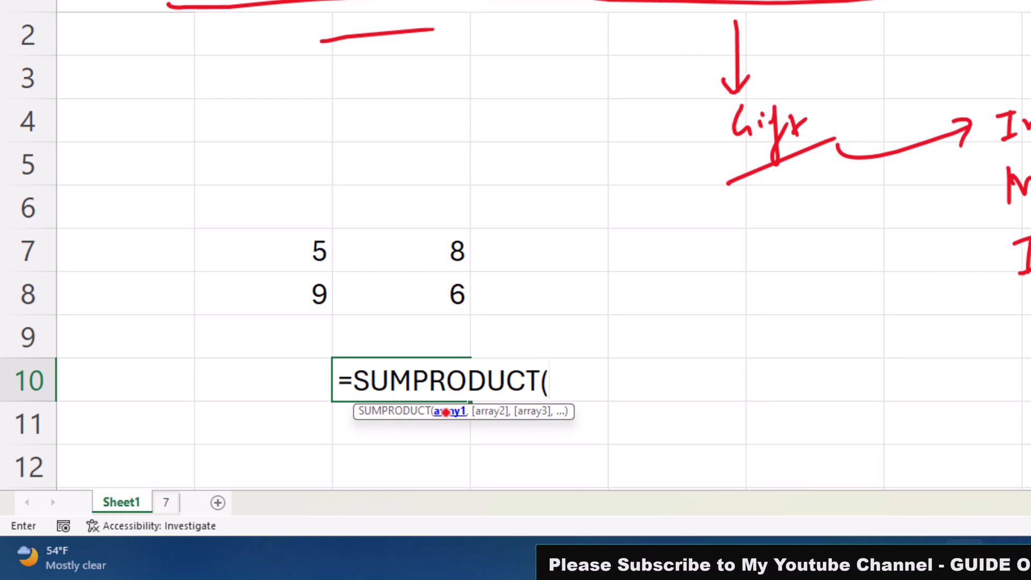
{"action": "left_click_drag", "start_coordinate": [279, 251], "coordinate": [280, 294]}
{"action": "type", "text": ","}
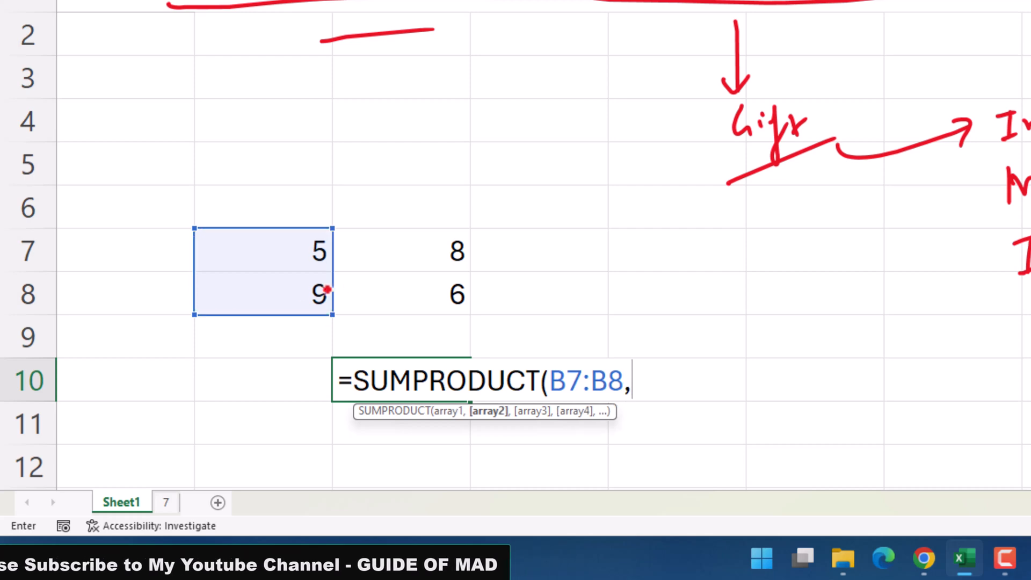
{"action": "left_click_drag", "start_coordinate": [403, 256], "coordinate": [404, 292]}
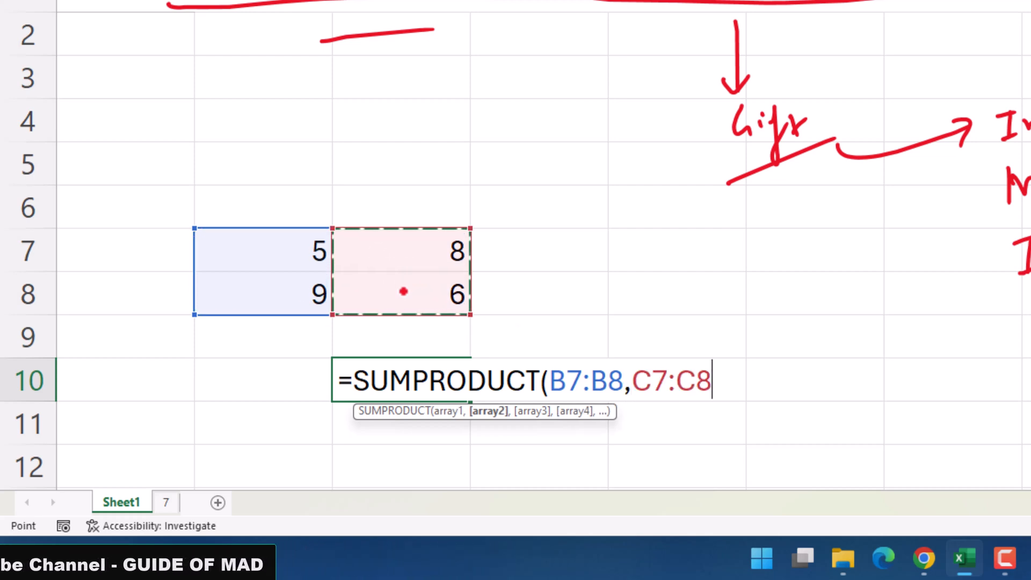
{"action": "key", "text": "Return"}
{"action": "left_click", "coordinate": [421, 387]}
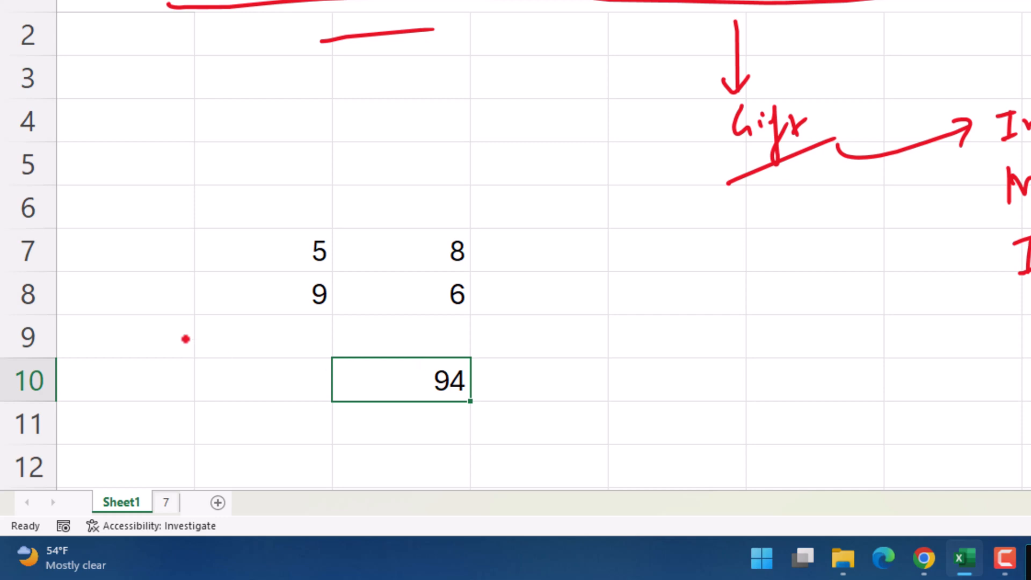
Draw red ink arrows from 5 to 8 and from 9 to 6
{"action": "left_click", "coordinate": [211, 0]}
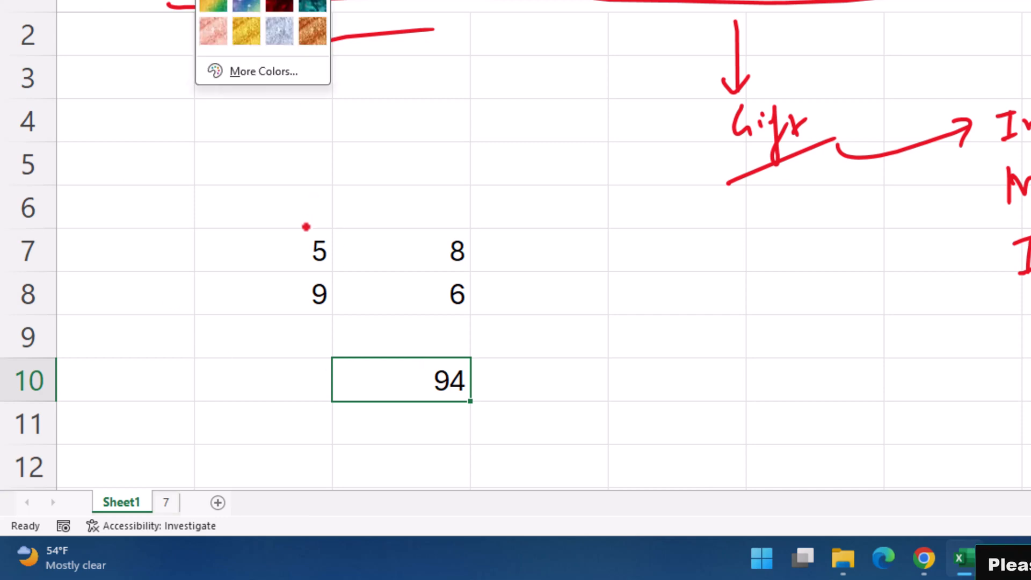
{"action": "left_click", "coordinate": [310, 227]}
{"action": "mouse_move", "coordinate": [319, 206]}
{"action": "left_mouse_down"}
{"action": "mouse_move", "coordinate": [380, 194]}
{"action": "mouse_move", "coordinate": [403, 218]}
{"action": "mouse_move", "coordinate": [374, 214]}
{"action": "left_mouse_up"}
{"action": "mouse_move", "coordinate": [333, 316]}
{"action": "left_mouse_down"}
{"action": "mouse_move", "coordinate": [355, 322]}
{"action": "mouse_move", "coordinate": [411, 293]}
{"action": "mouse_move", "coordinate": [416, 308]}
{"action": "left_mouse_up"}
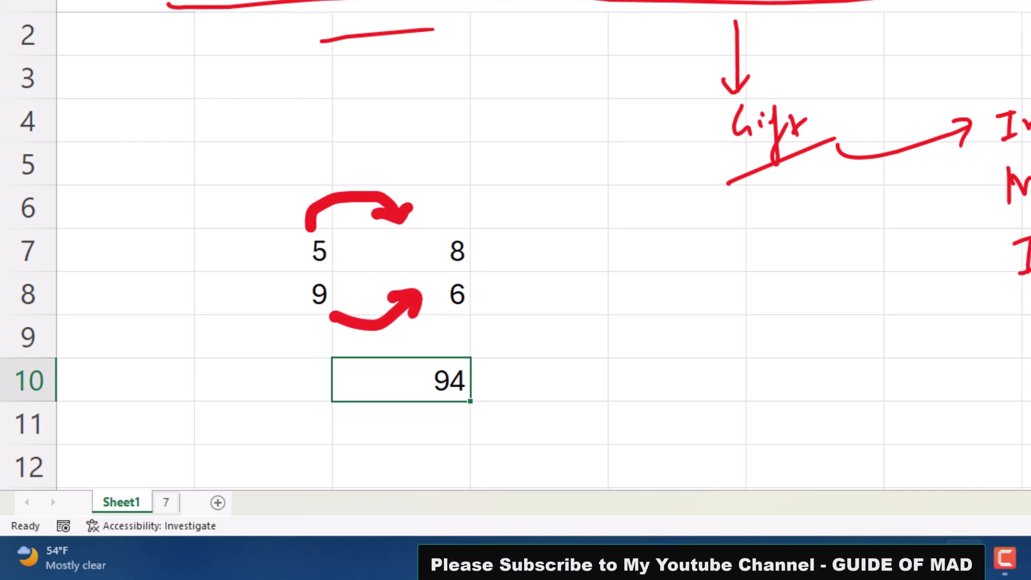
Ink a multiplication sign between 5 and 8 and check marks under the title
{"action": "left_click", "coordinate": [220, 0]}
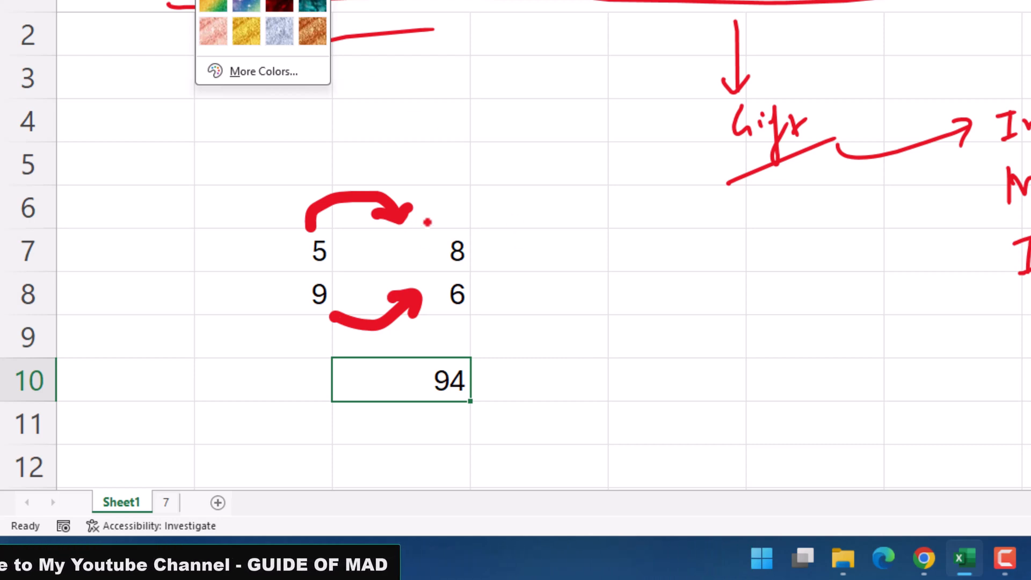
{"action": "left_click", "coordinate": [373, 245]}
{"action": "mouse_move", "coordinate": [373, 245]}
{"action": "left_mouse_down"}
{"action": "mouse_move", "coordinate": [390, 256]}
{"action": "mouse_move", "coordinate": [379, 258]}
{"action": "left_mouse_up"}
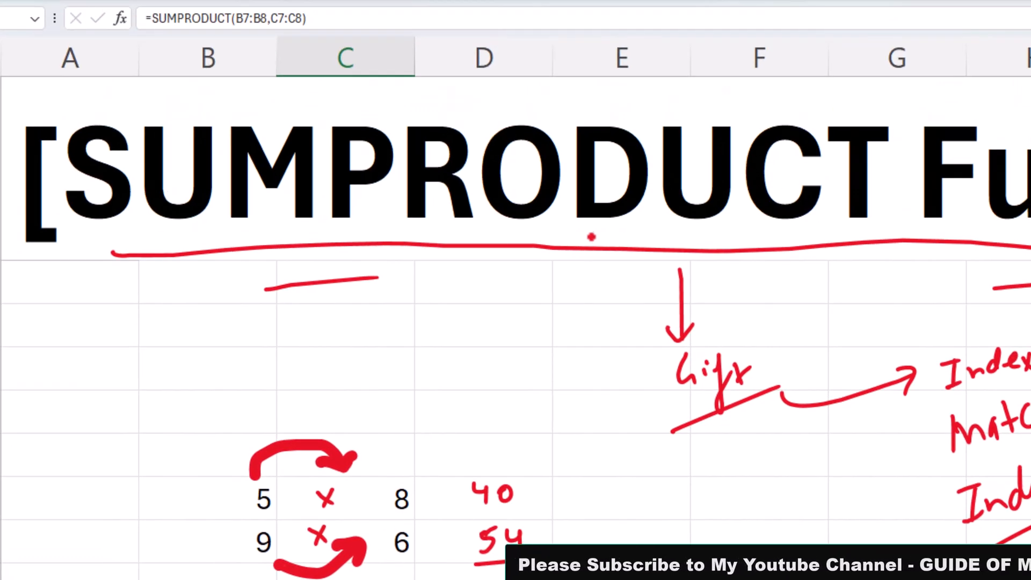
{"action": "left_click_drag", "start_coordinate": [591, 236], "coordinate": [692, 214]}
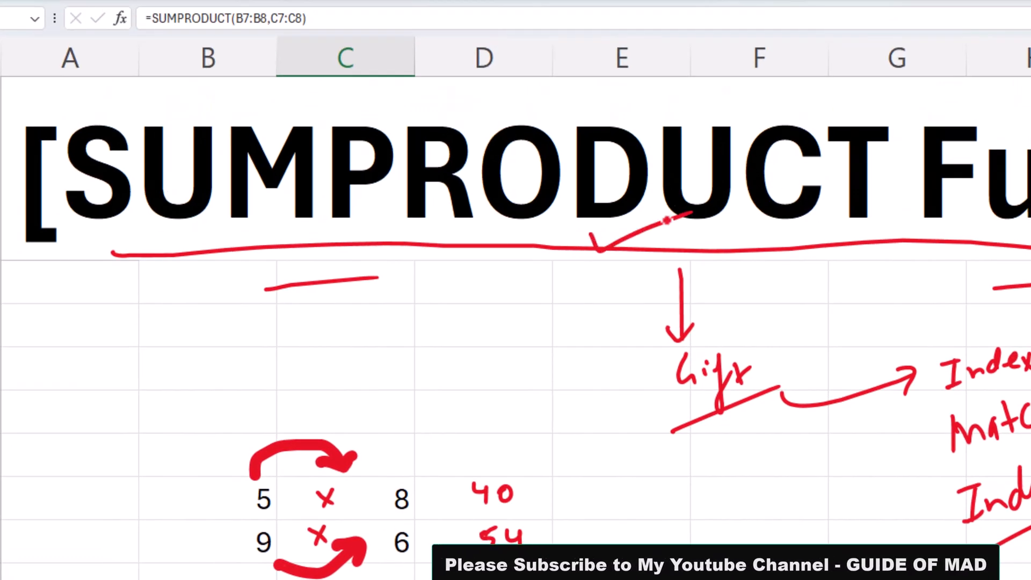
{"action": "left_click_drag", "start_coordinate": [161, 275], "coordinate": [275, 240]}
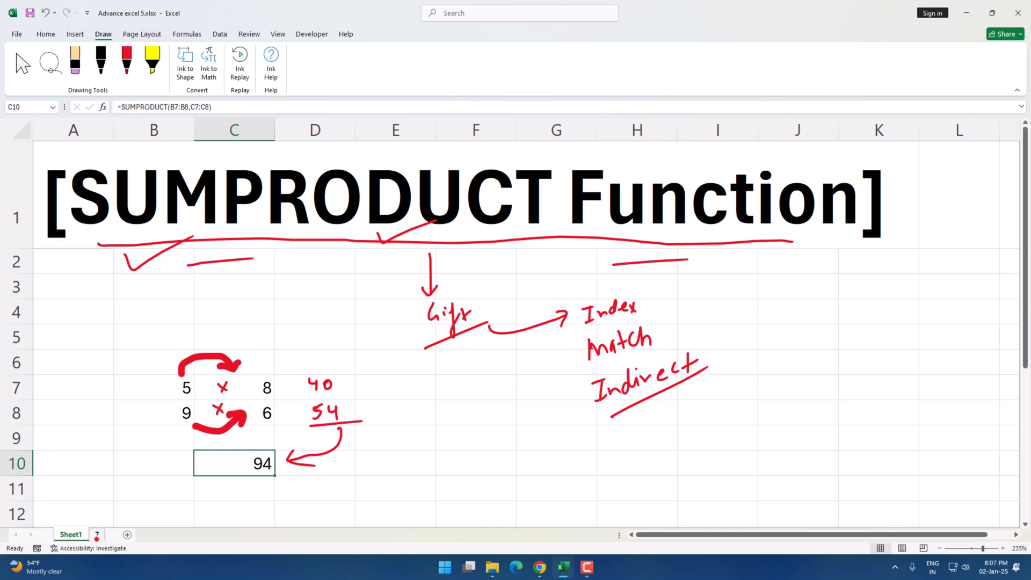
On sheet 7, sketch trial ink notes: 'Amt' beside Rate and an arrow to Total Sales
{"action": "left_click", "coordinate": [97, 535]}
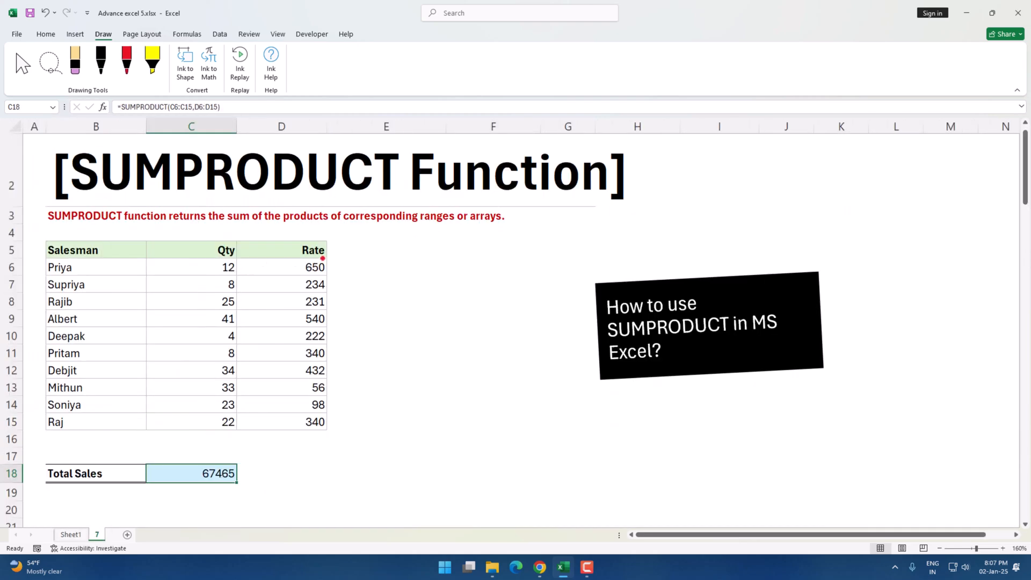
{"action": "left_click", "coordinate": [359, 252]}
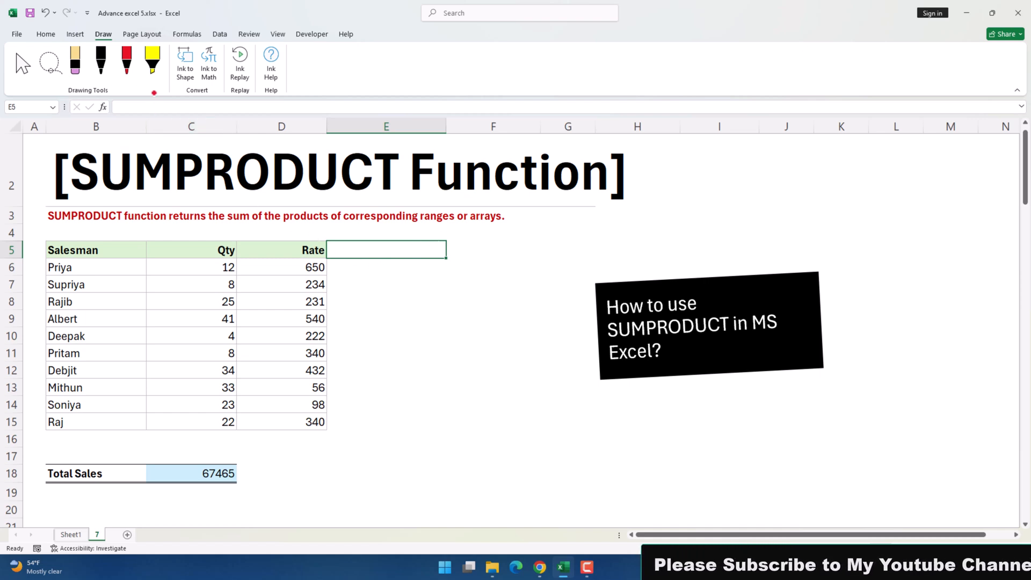
{"action": "left_click_drag", "start_coordinate": [348, 254], "coordinate": [362, 248]}
{"action": "mouse_move", "coordinate": [365, 250]}
{"action": "left_mouse_down"}
{"action": "mouse_move", "coordinate": [399, 246]}
{"action": "mouse_move", "coordinate": [378, 392]}
{"action": "mouse_move", "coordinate": [369, 377]}
{"action": "left_mouse_up"}
{"action": "mouse_move", "coordinate": [390, 407]}
{"action": "left_mouse_down"}
{"action": "mouse_move", "coordinate": [296, 489]}
{"action": "mouse_move", "coordinate": [275, 491]}
{"action": "left_mouse_up"}
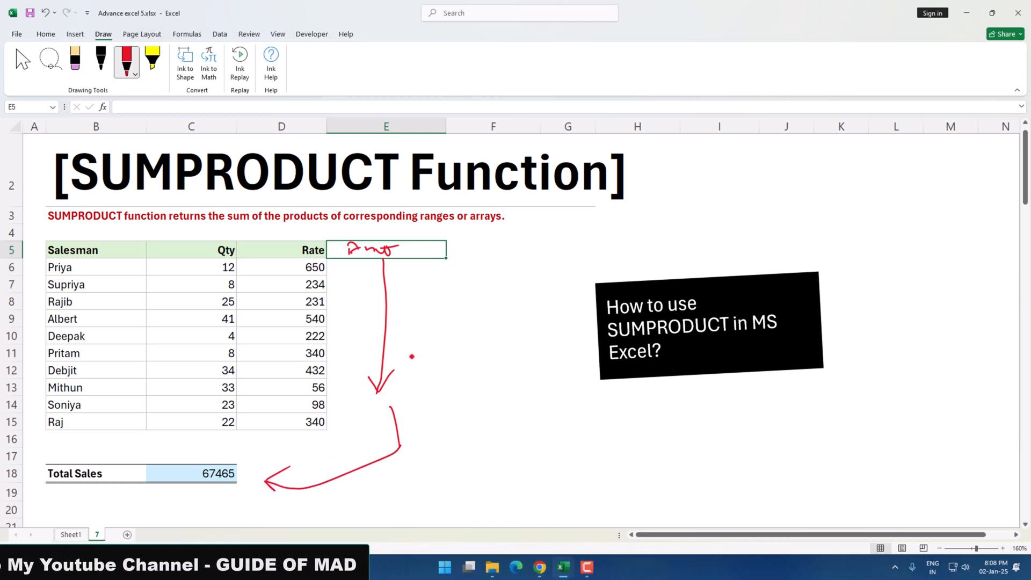
{"action": "left_click_drag", "start_coordinate": [367, 300], "coordinate": [473, 369]}
{"action": "left_click_drag", "start_coordinate": [430, 305], "coordinate": [400, 420]}
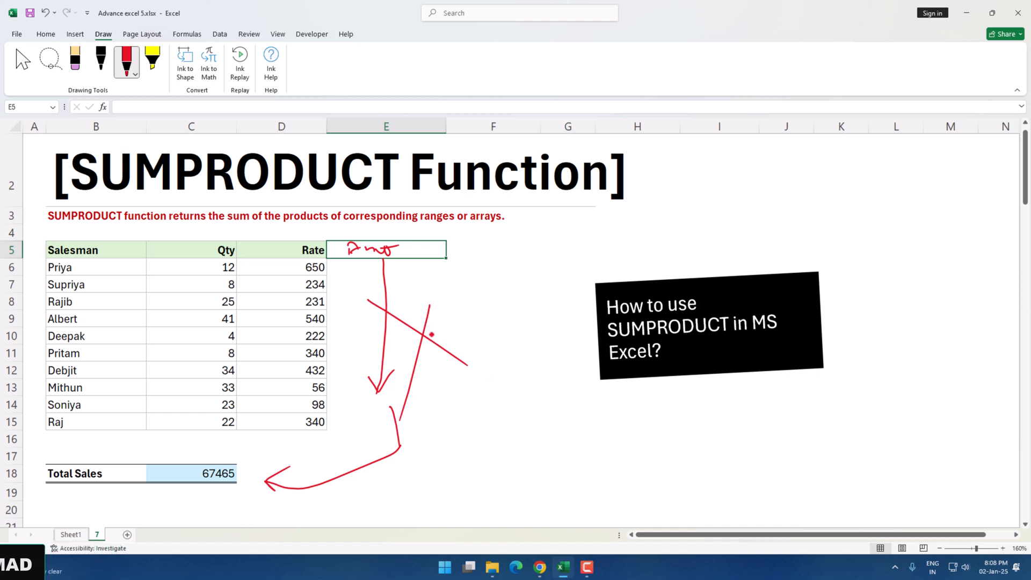
Delete all the trial ink strokes from around column E
{"action": "key", "text": "Escape"}
{"action": "left_click", "coordinate": [422, 341]}
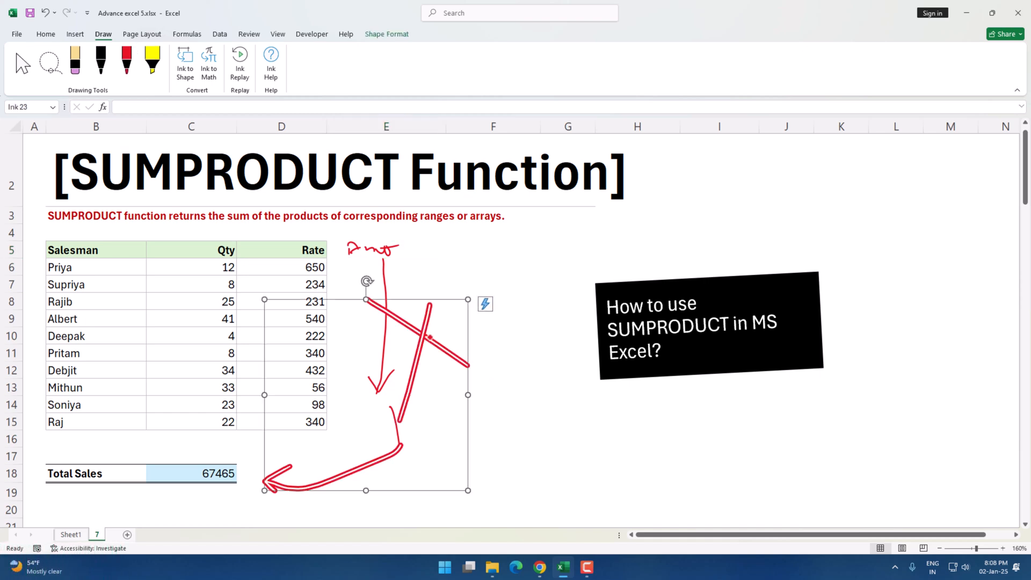
{"action": "key", "text": "Delete"}
{"action": "left_click", "coordinate": [387, 346]}
{"action": "key", "text": "Delete"}
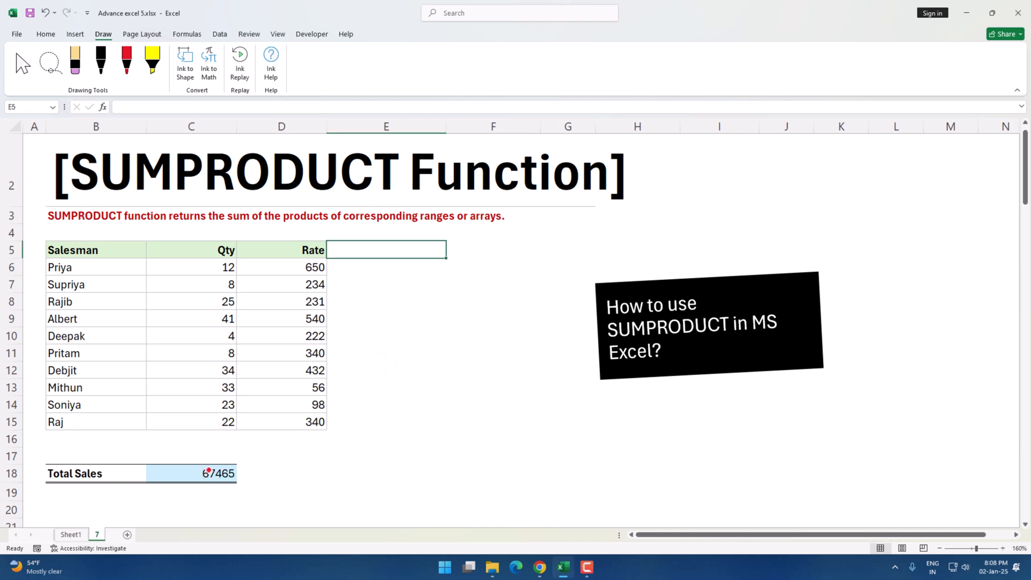
Review and recommit =SUMPRODUCT(C6:C15,D6:D15) in C18, keeping Total Sales at 67465
{"action": "left_click", "coordinate": [211, 473]}
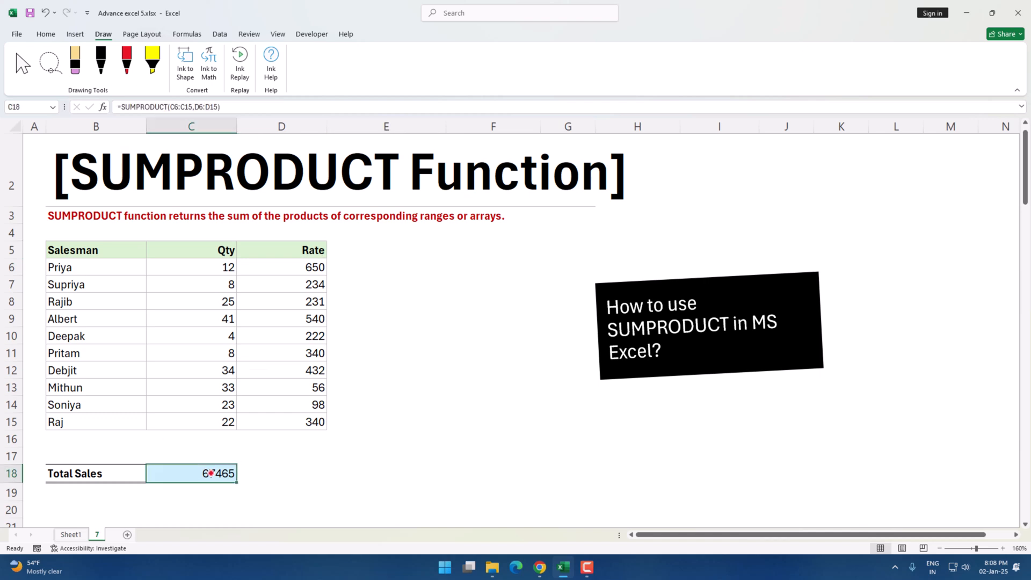
{"action": "double_click", "coordinate": [211, 473]}
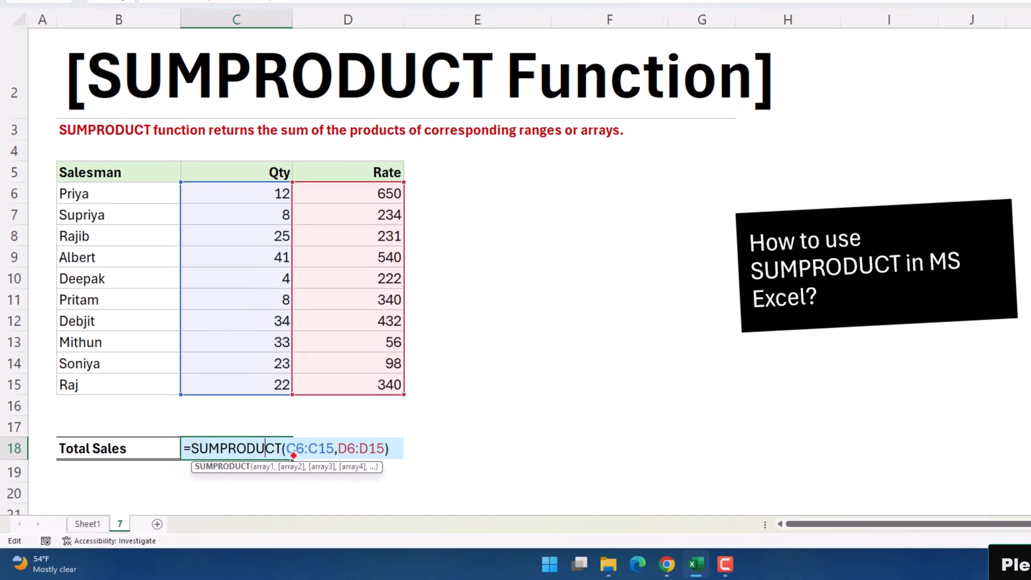
{"action": "left_click", "coordinate": [268, 466]}
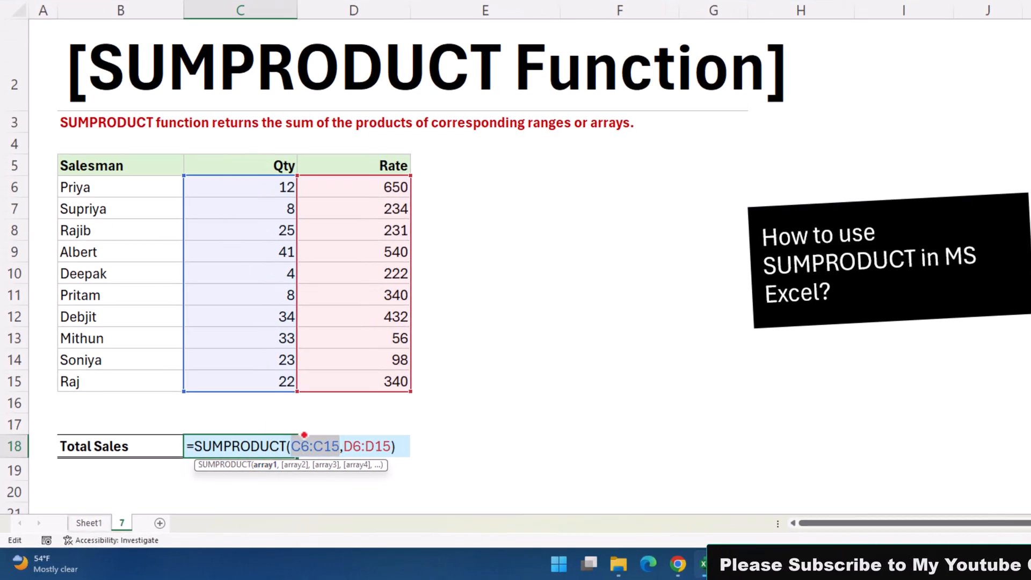
{"action": "left_click", "coordinate": [298, 466]}
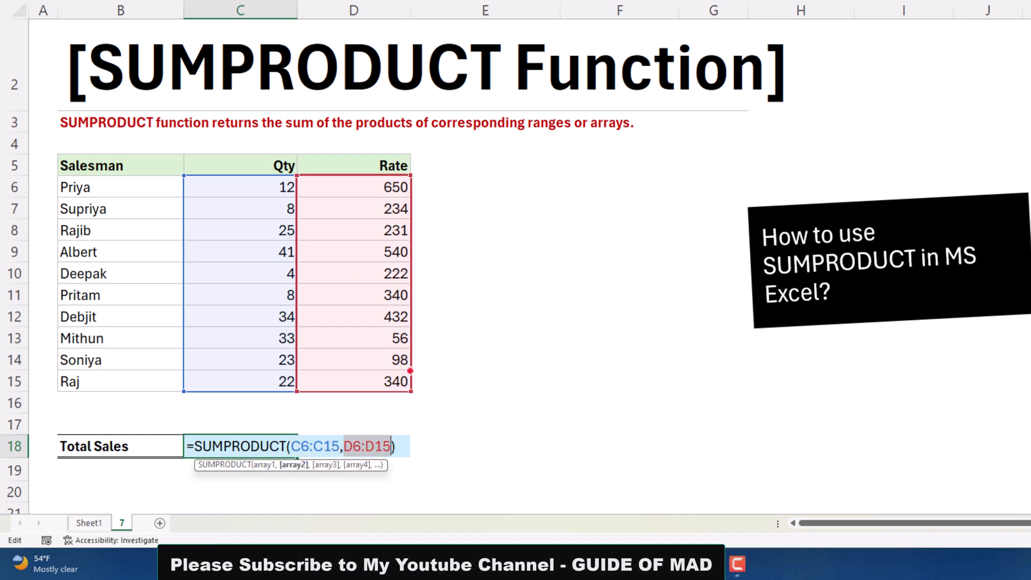
{"action": "key", "text": "ctrl+Return"}
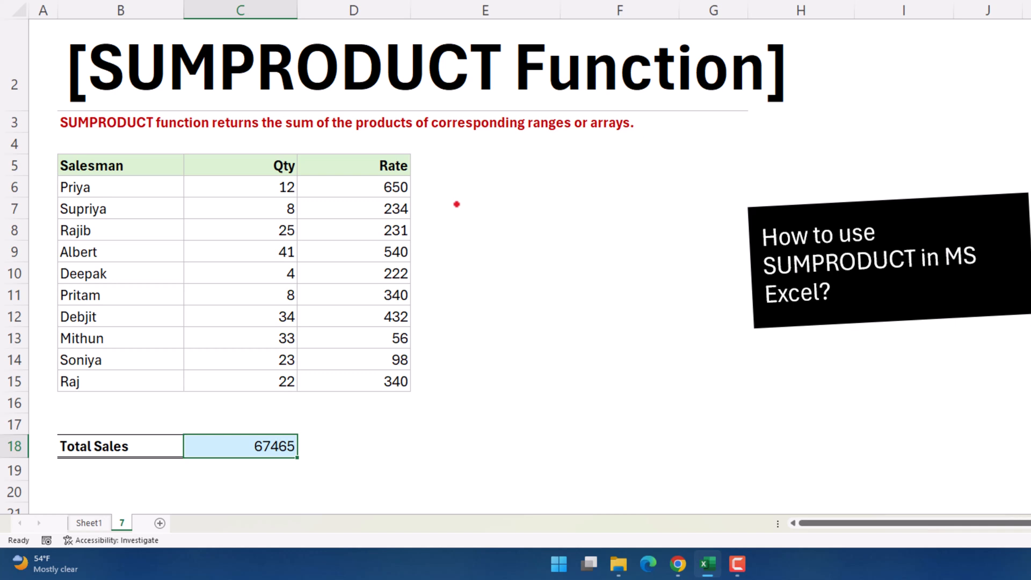
Scroll to the criteria table and open H26's East SUMPRODUCT formula, highlighting its start
{"action": "scroll", "coordinate": [124, 427], "scroll_direction": "down", "scroll_amount": 6}
{"action": "left_click", "coordinate": [124, 427]}
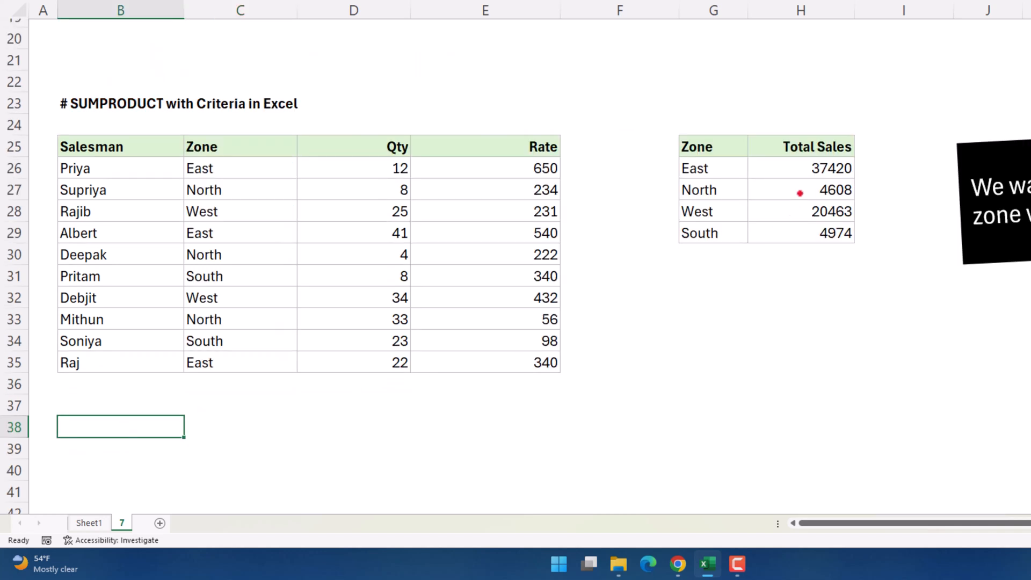
{"action": "left_click", "coordinate": [803, 167]}
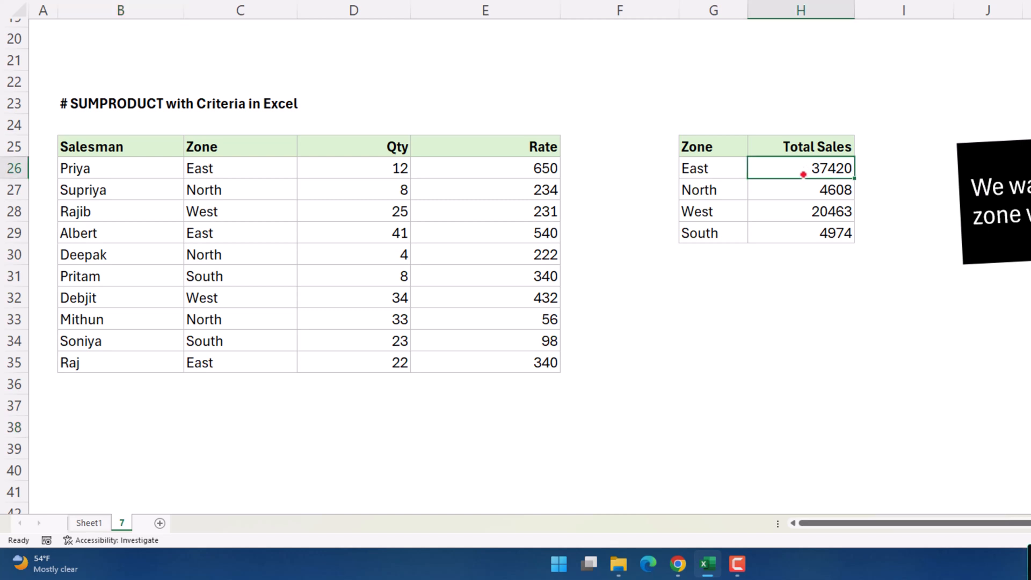
{"action": "double_click", "coordinate": [811, 170]}
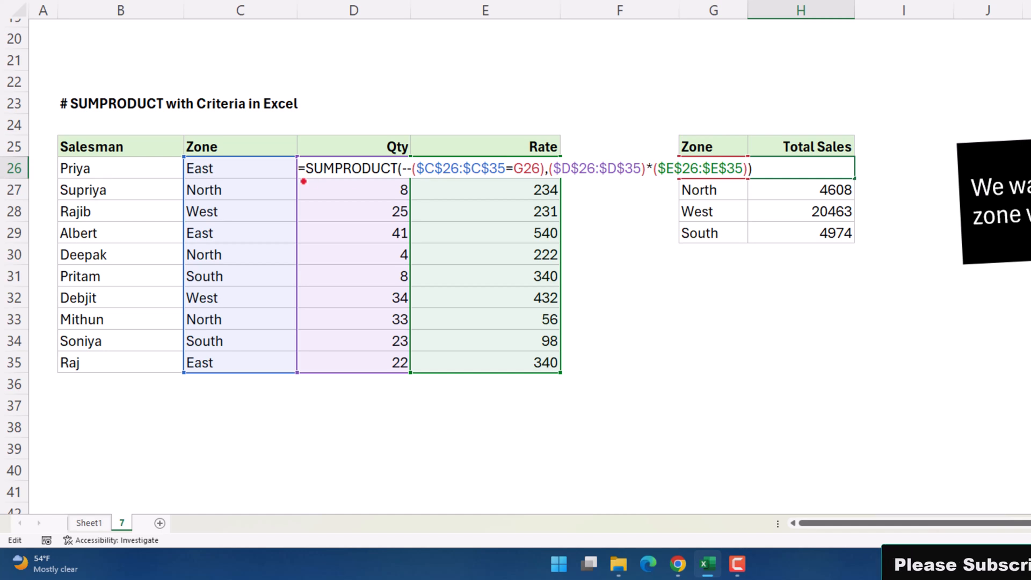
{"action": "left_click_drag", "start_coordinate": [302, 167], "coordinate": [794, 169]}
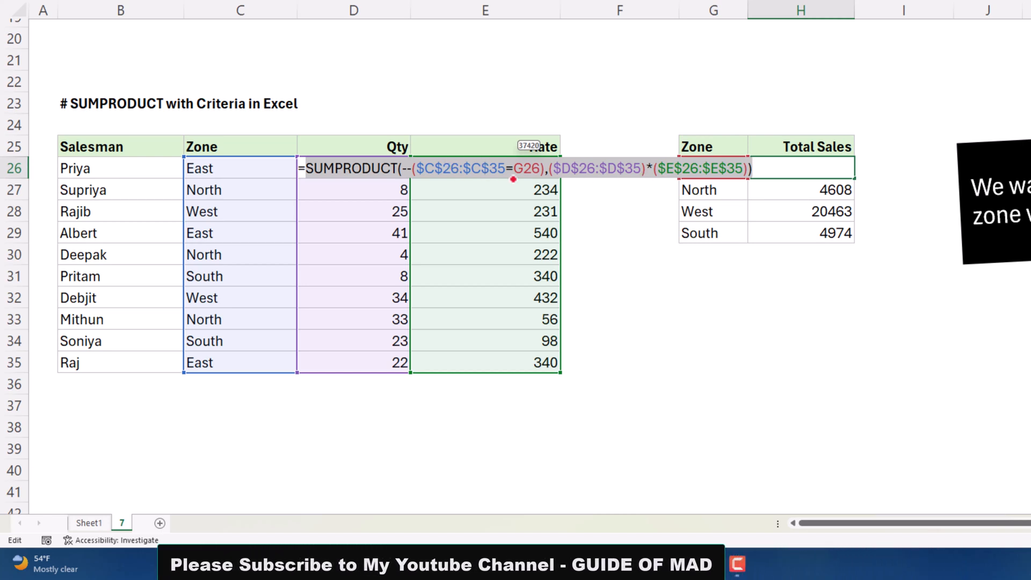
Leave H26 unchanged and delete the handwritten bracket note, arrow and Sumif note
{"action": "key", "text": "Escape"}
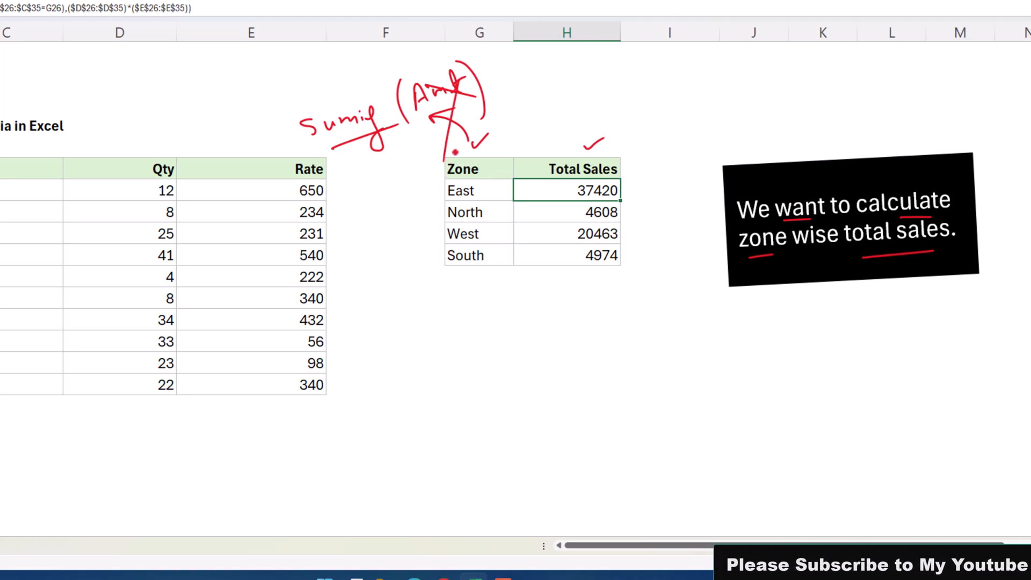
{"action": "left_click", "coordinate": [449, 129]}
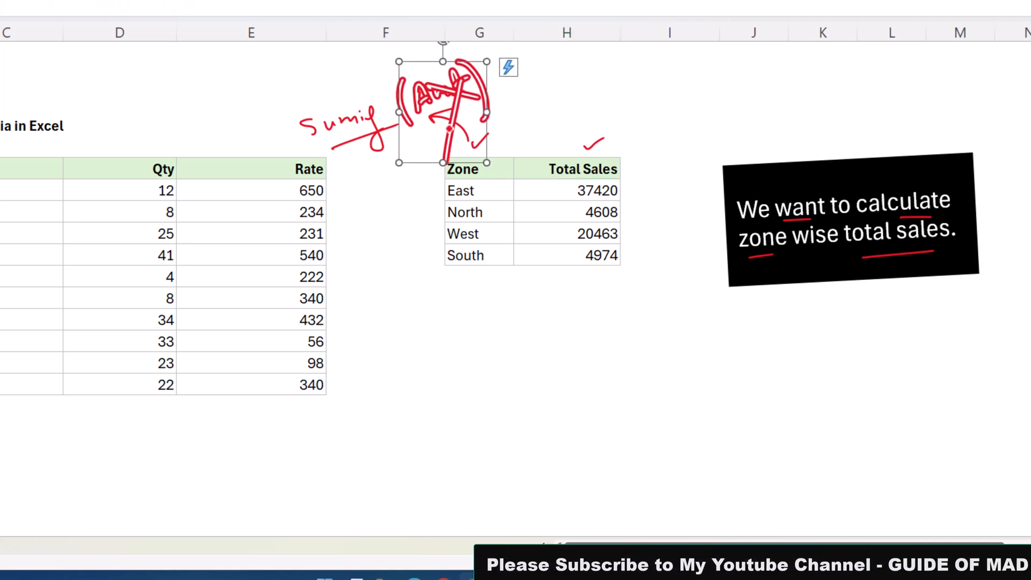
{"action": "key", "text": "Delete"}
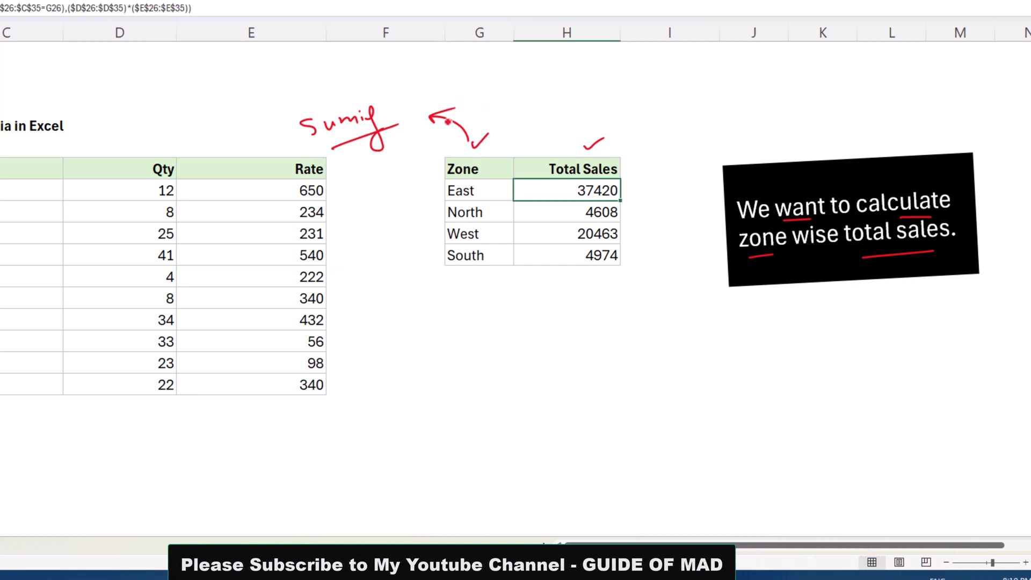
{"action": "left_click", "coordinate": [449, 120]}
{"action": "key", "text": "Delete"}
{"action": "left_click", "coordinate": [387, 130]}
{"action": "key", "text": "Delete"}
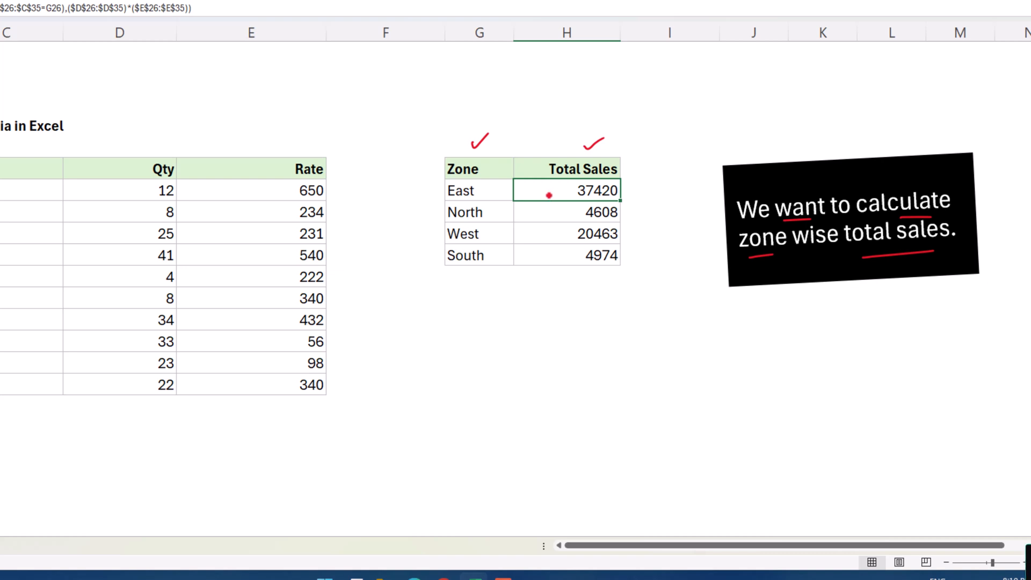
Clear H26 and start a new =SUMPRODUCT(( formula
{"action": "key", "text": "Delete"}
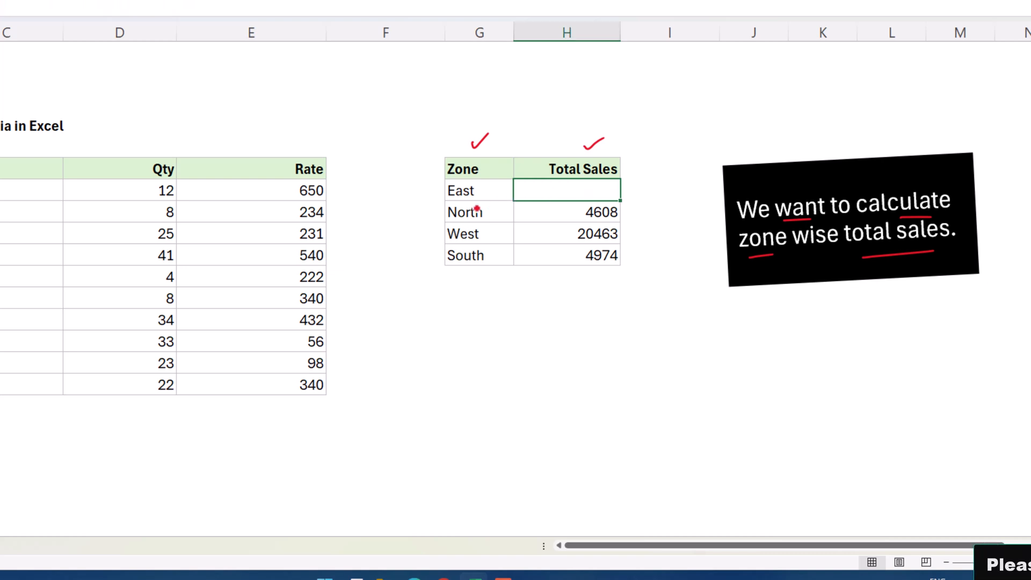
{"action": "type", "text": "=s"}
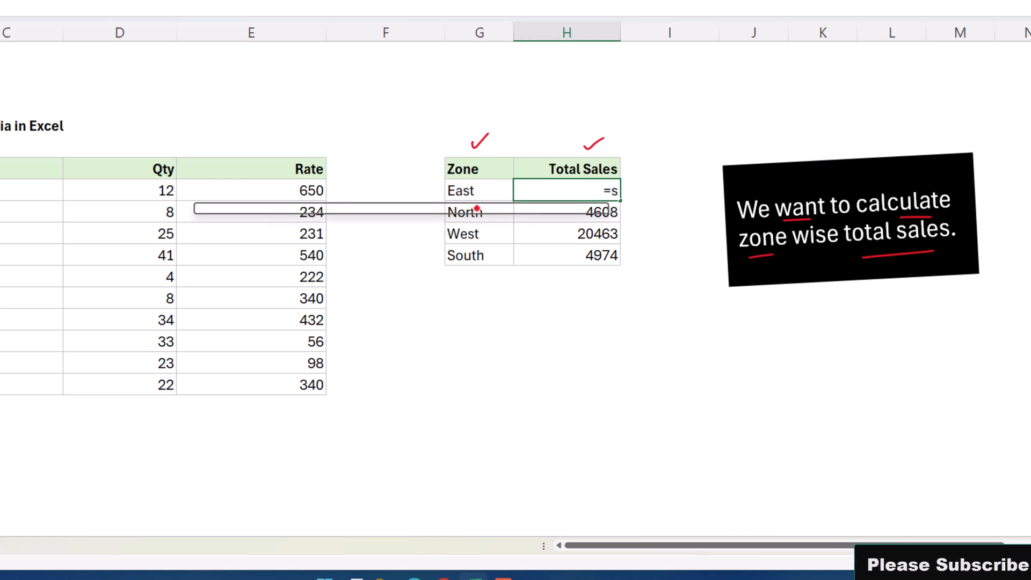
{"action": "type", "text": "u"}
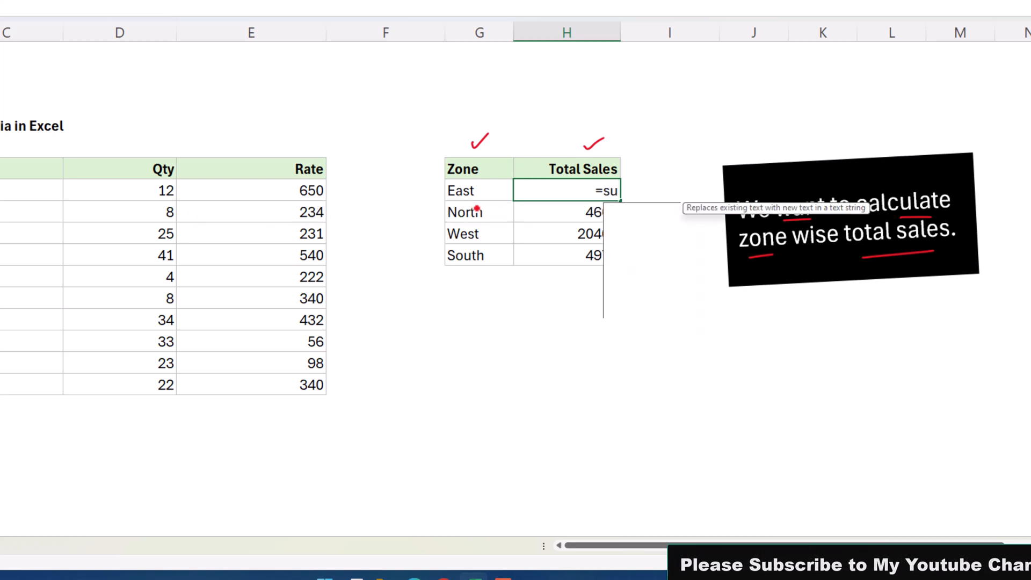
{"action": "key", "text": "Down"}
{"action": "key", "text": "Down"}
{"action": "key", "text": "Down"}
{"action": "key", "text": "Down"}
{"action": "key", "text": "Down"}
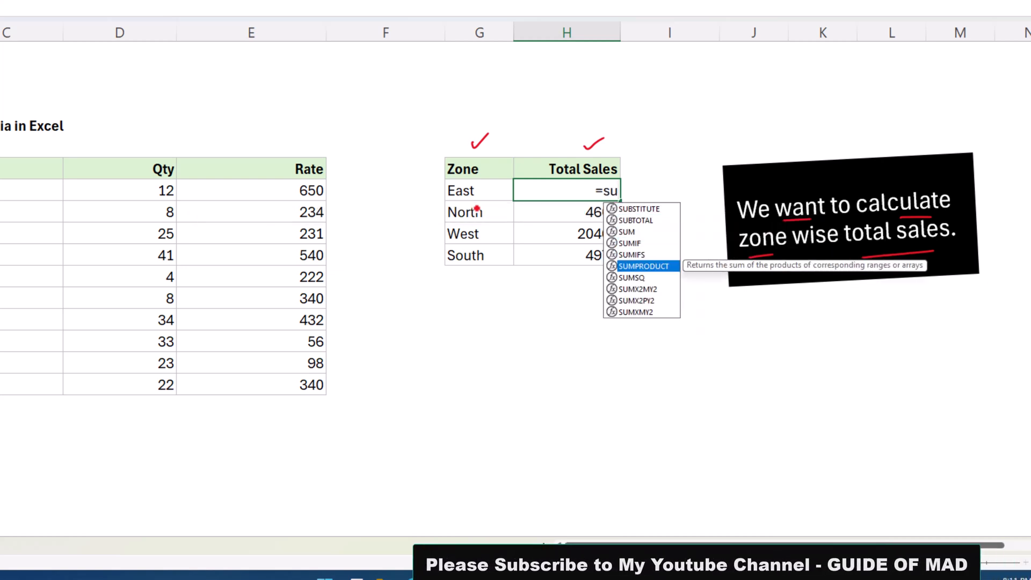
{"action": "key", "text": "Tab"}
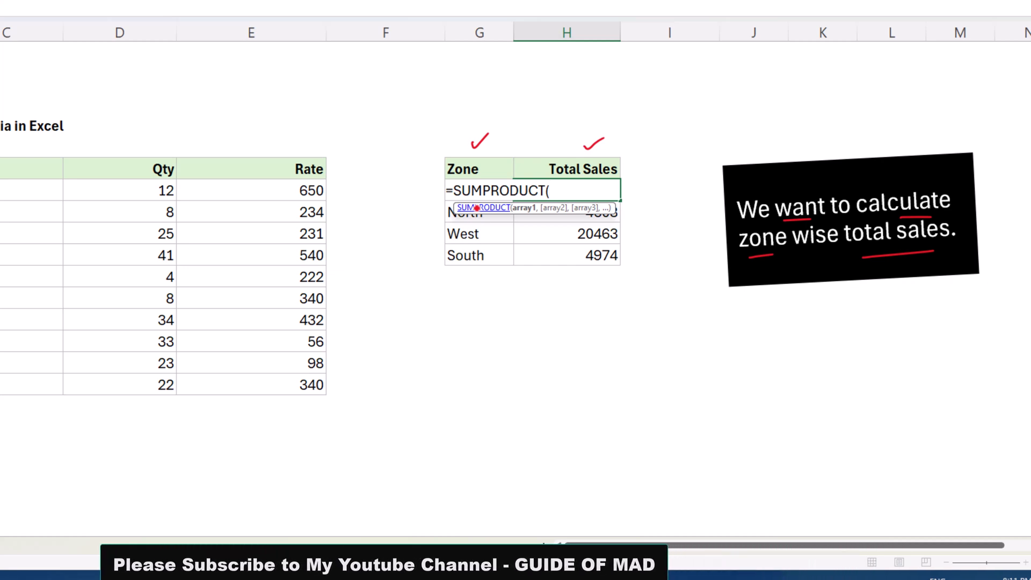
{"action": "type", "text": "("}
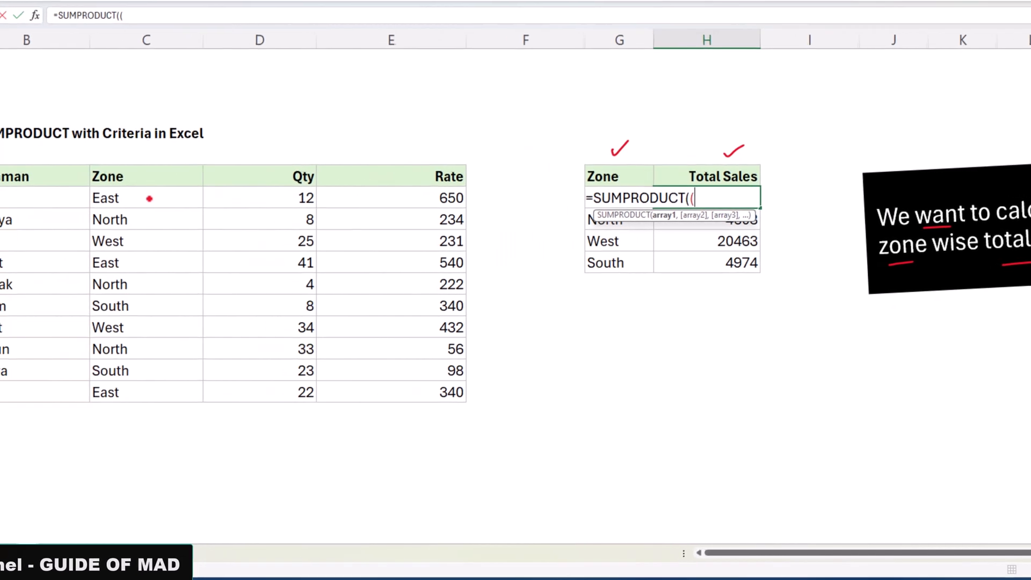
Compare absolute range $C$26:$C$35 with G26, commit, and accept the parenthesis correction
{"action": "left_click", "coordinate": [55, 194]}
{"action": "key", "text": "ctrl+shift+Down"}
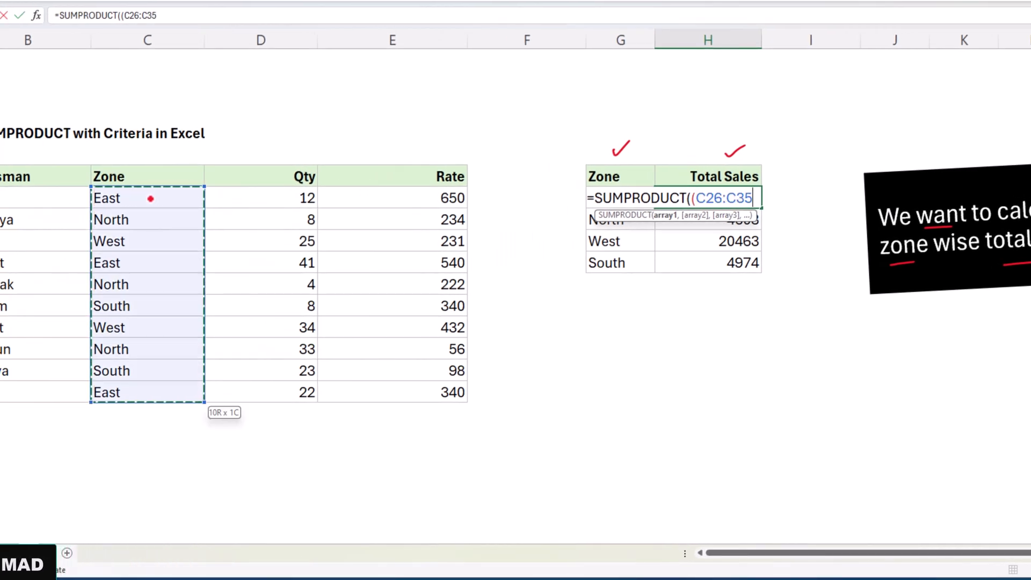
{"action": "key", "text": "F4"}
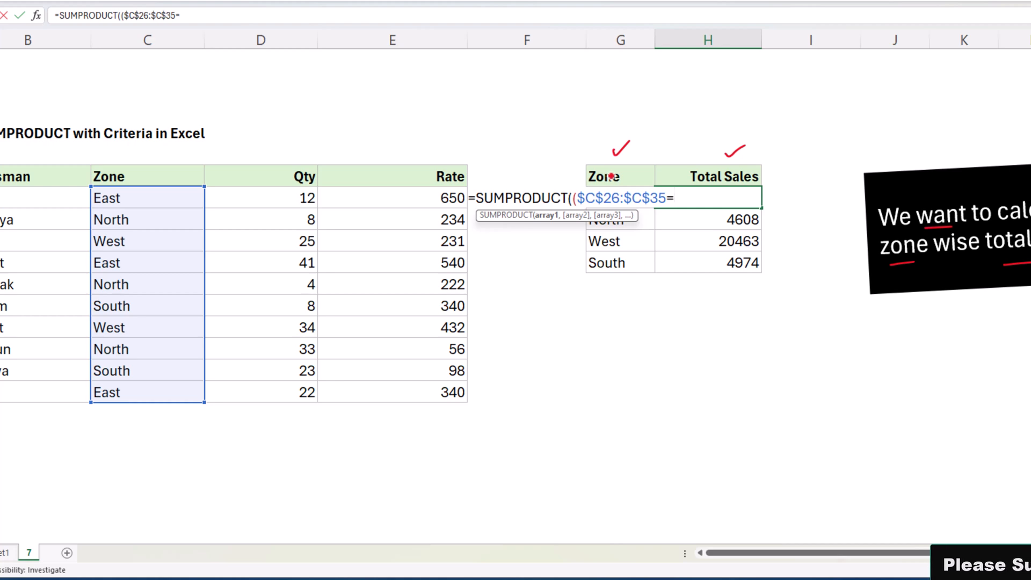
{"action": "left_click", "coordinate": [612, 175]}
{"action": "key", "text": "Down"}
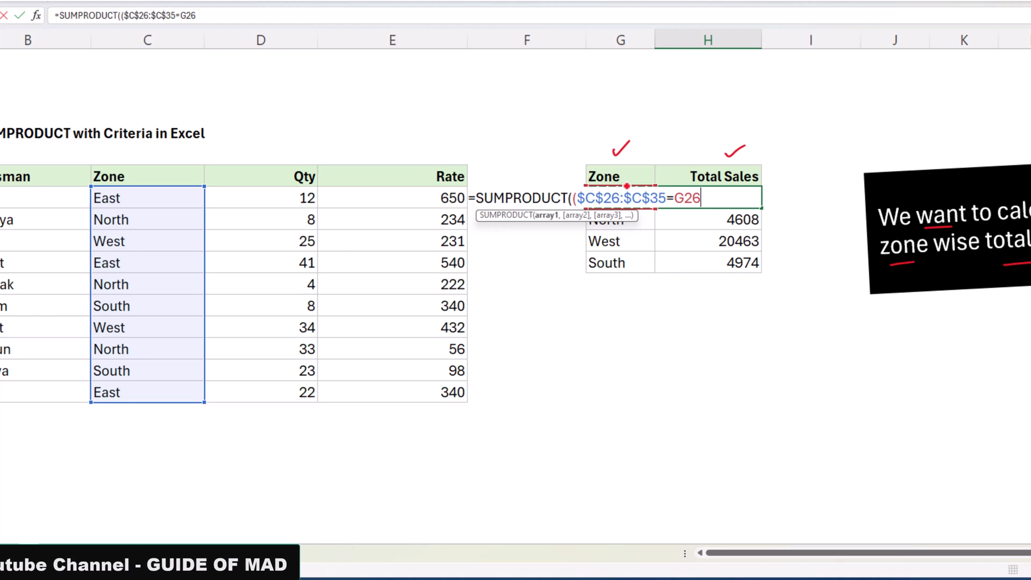
{"action": "key", "text": "Return"}
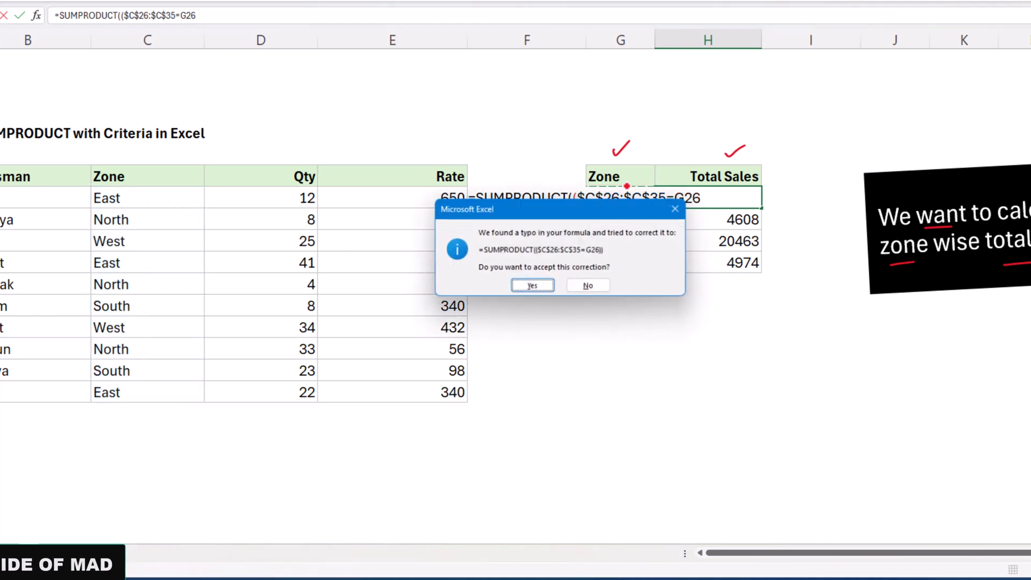
{"action": "key", "text": "Return"}
Open H26's formula and highlight the ($C$26:$C$35=G26) zone comparison
{"action": "left_click", "coordinate": [613, 199]}
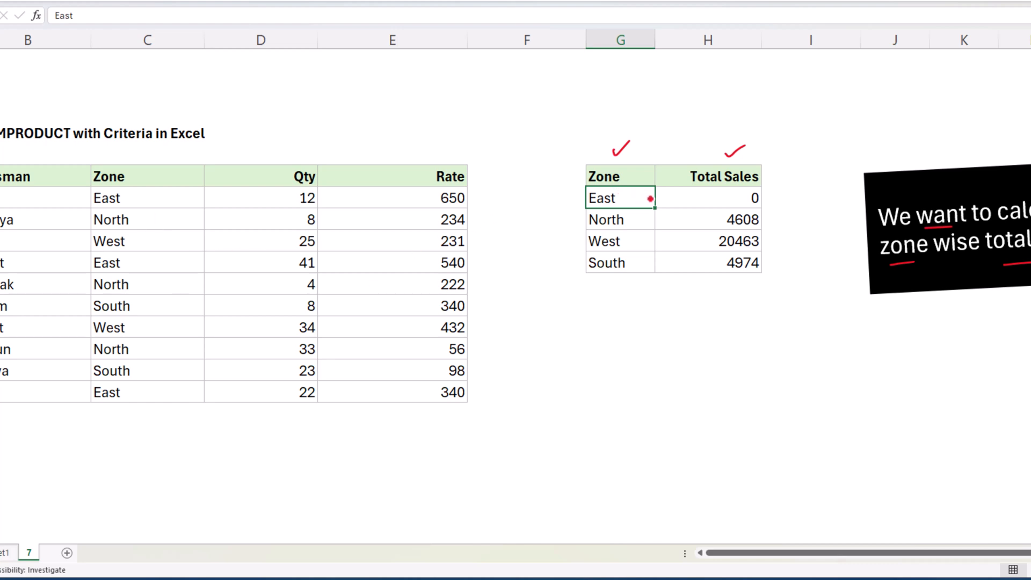
{"action": "double_click", "coordinate": [716, 198]}
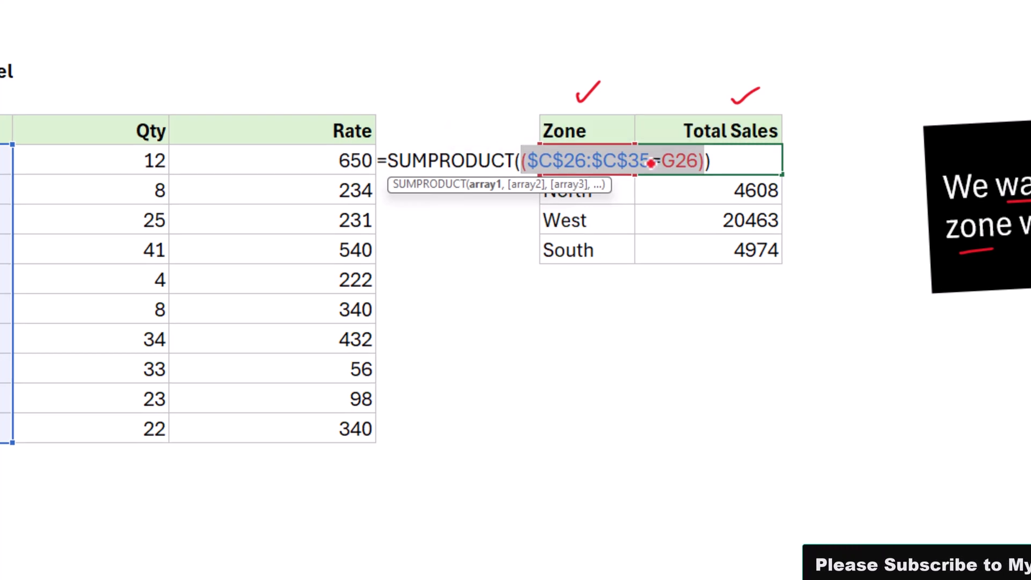
{"action": "left_click_drag", "start_coordinate": [699, 162], "coordinate": [519, 179]}
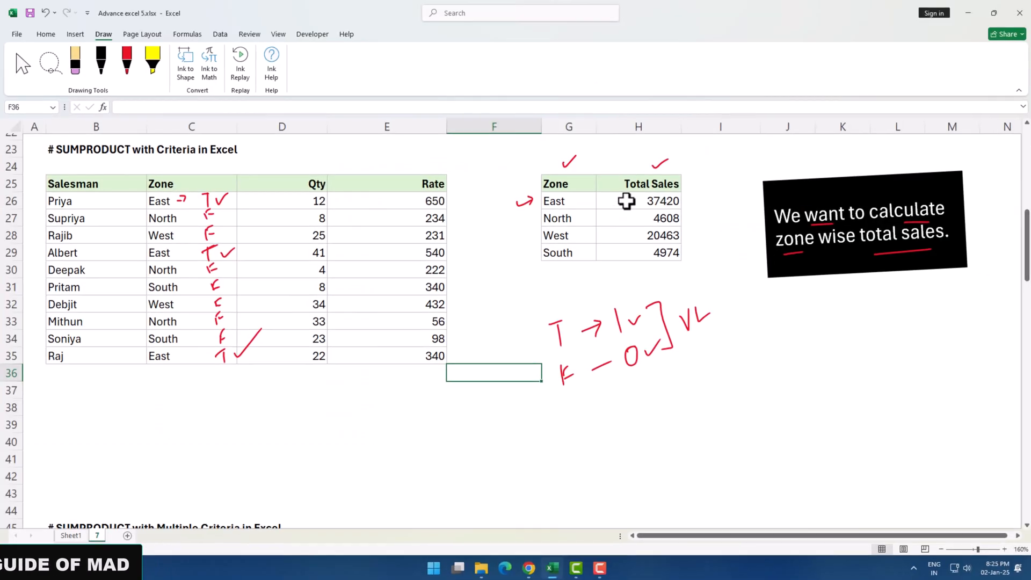
Trim H26's formula to =SUMPRODUCT(--($C$26:$C$35=G26)) so East counts 3 matching rows
{"action": "double_click", "coordinate": [692, 221]}
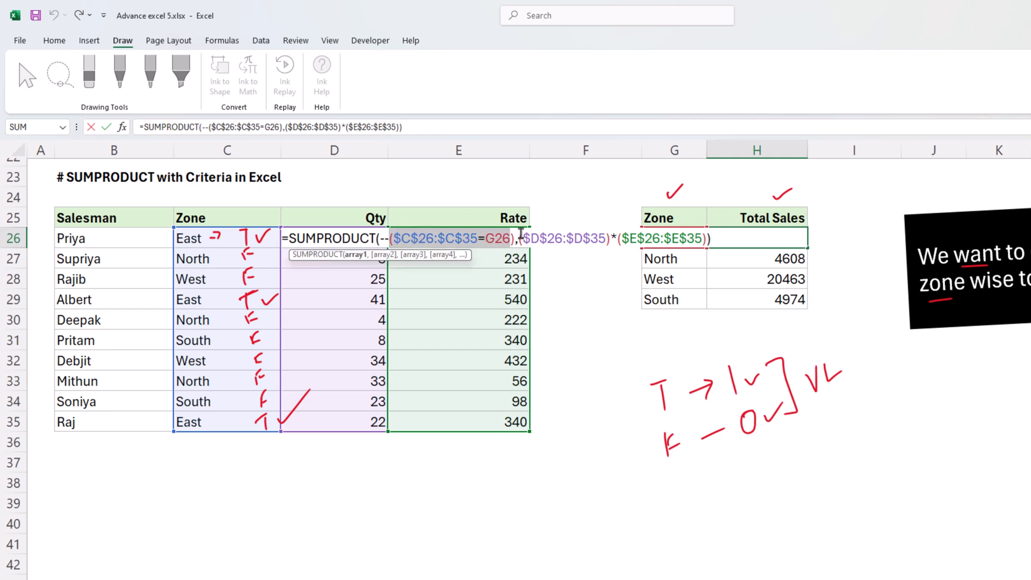
{"action": "left_click_drag", "start_coordinate": [516, 237], "coordinate": [438, 243]}
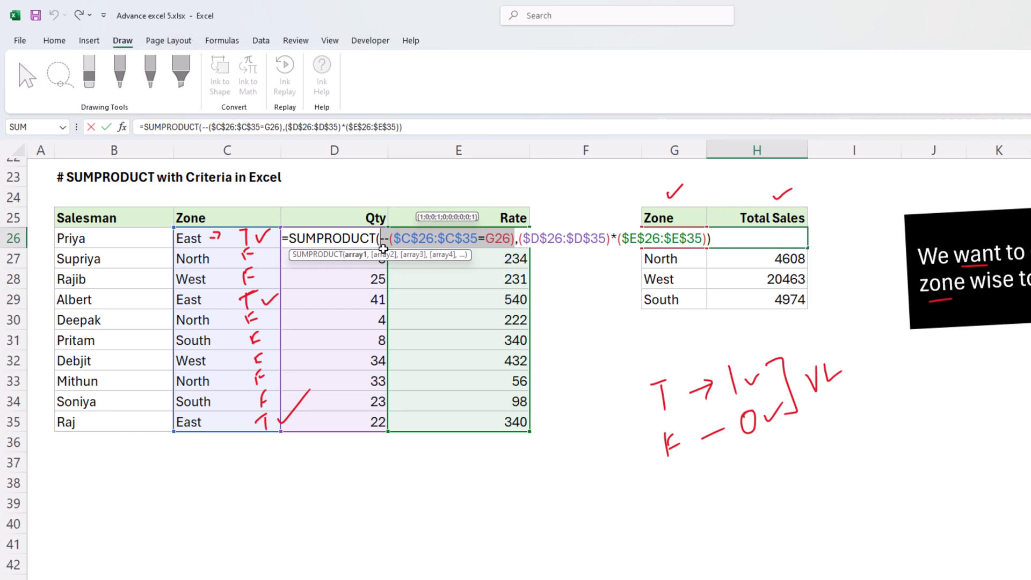
{"action": "left_click", "coordinate": [390, 239]}
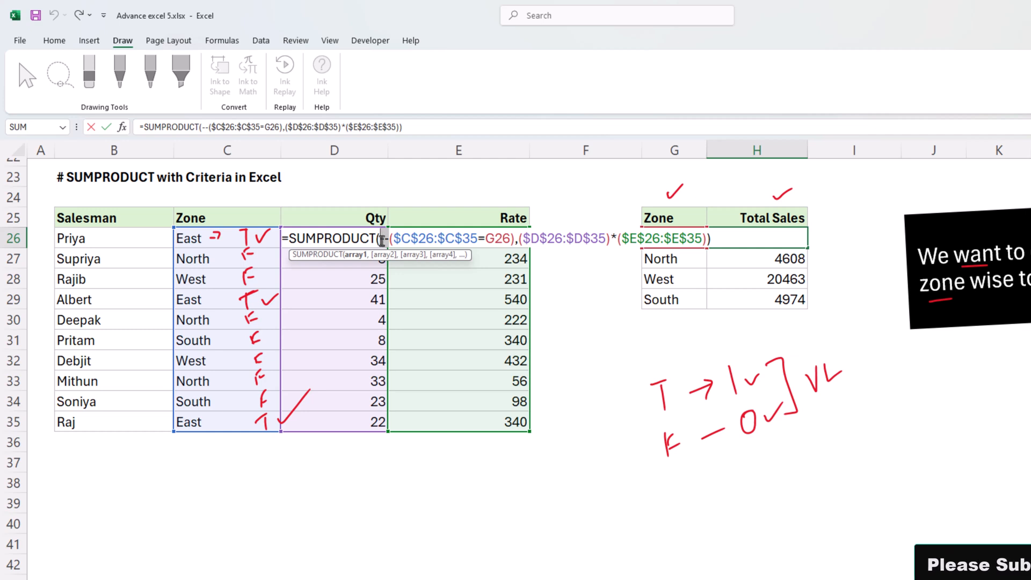
{"action": "left_click_drag", "start_coordinate": [515, 239], "coordinate": [709, 239]}
{"action": "key", "text": "Delete"}
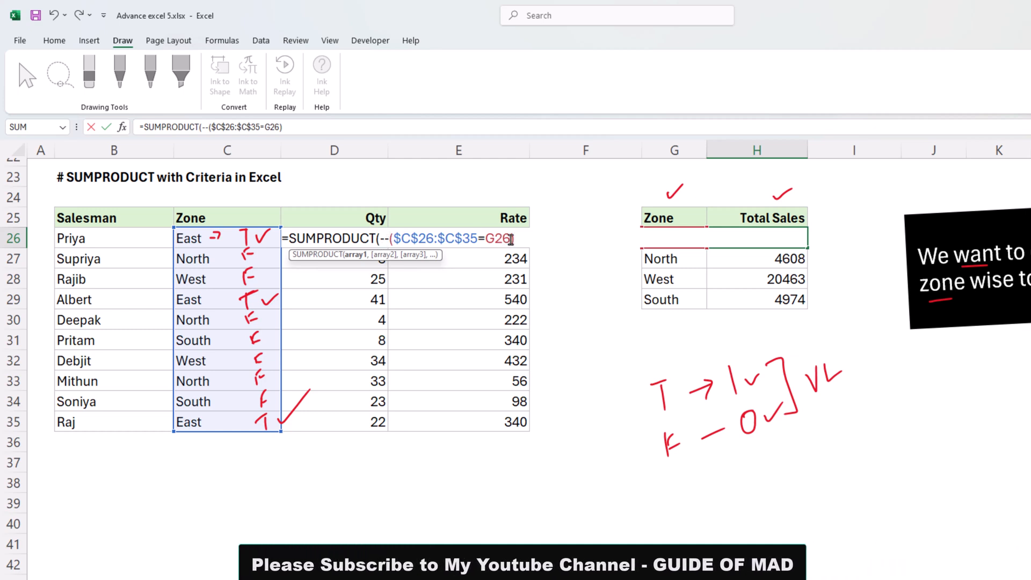
{"action": "type", "text": ")"}
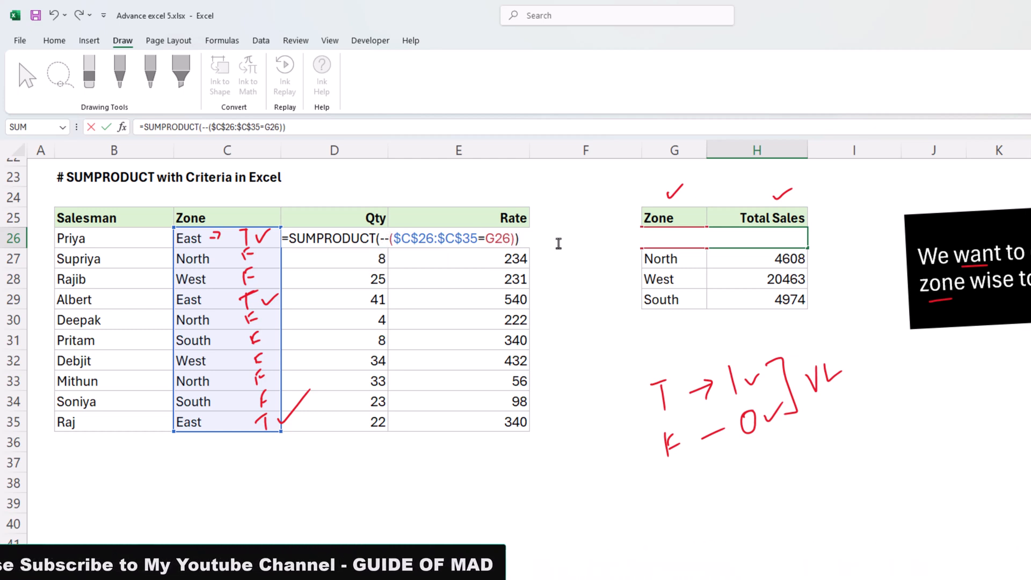
{"action": "key", "text": "Return"}
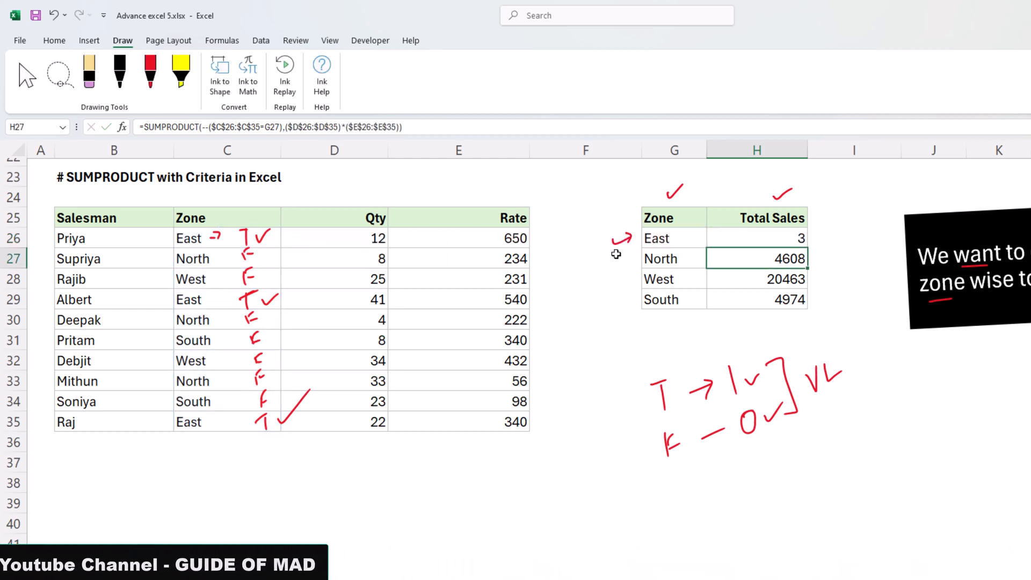
{"action": "left_click", "coordinate": [764, 240]}
{"action": "double_click", "coordinate": [764, 240]}
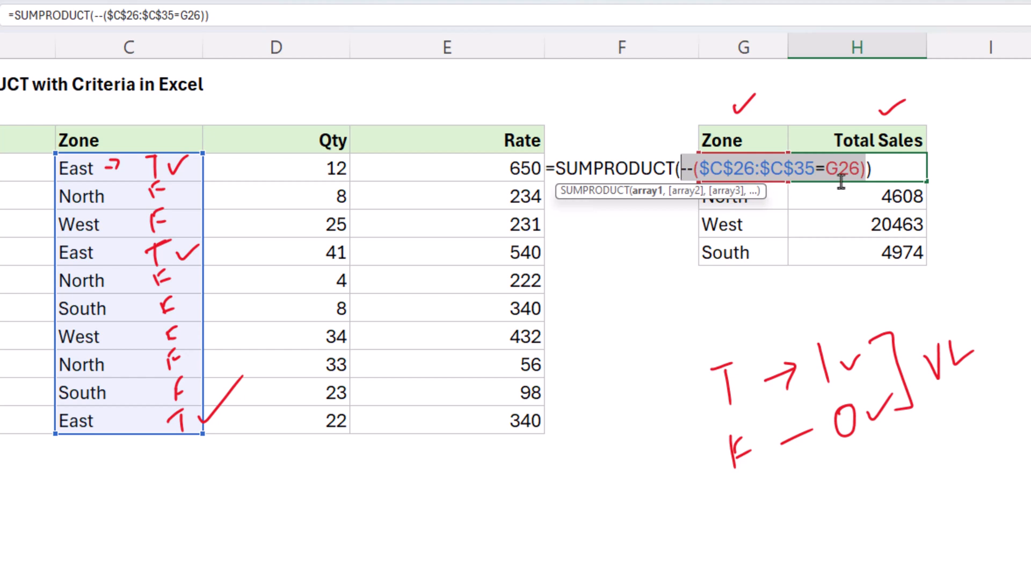
Extend H26 to =SUMPRODUCT(--($C$26:$C$35=G26),(D26:D35)*(E26:E35)), adding the Qty×Rate array
{"action": "key", "text": "Return"}
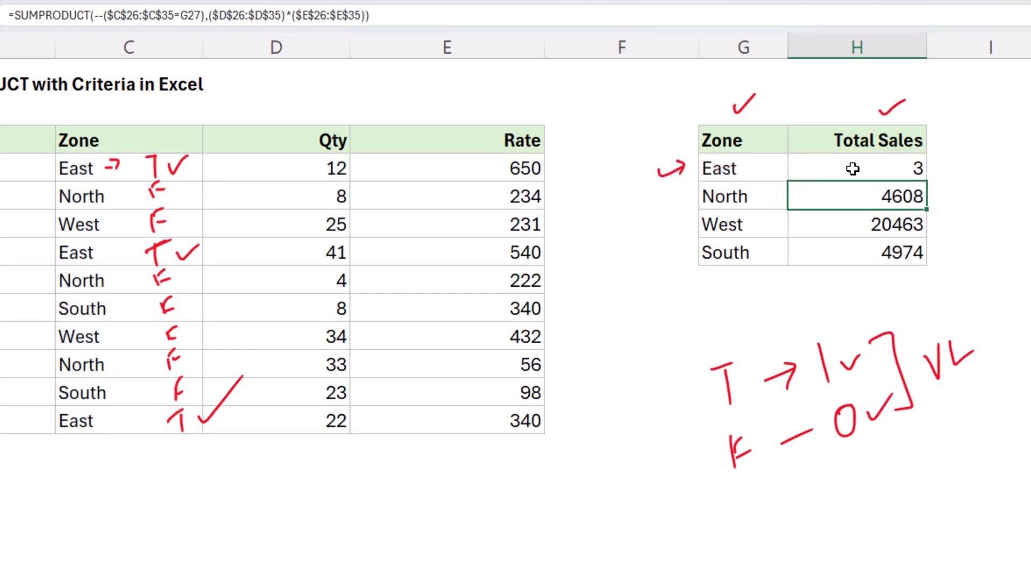
{"action": "left_click", "coordinate": [853, 169]}
{"action": "double_click", "coordinate": [865, 169]}
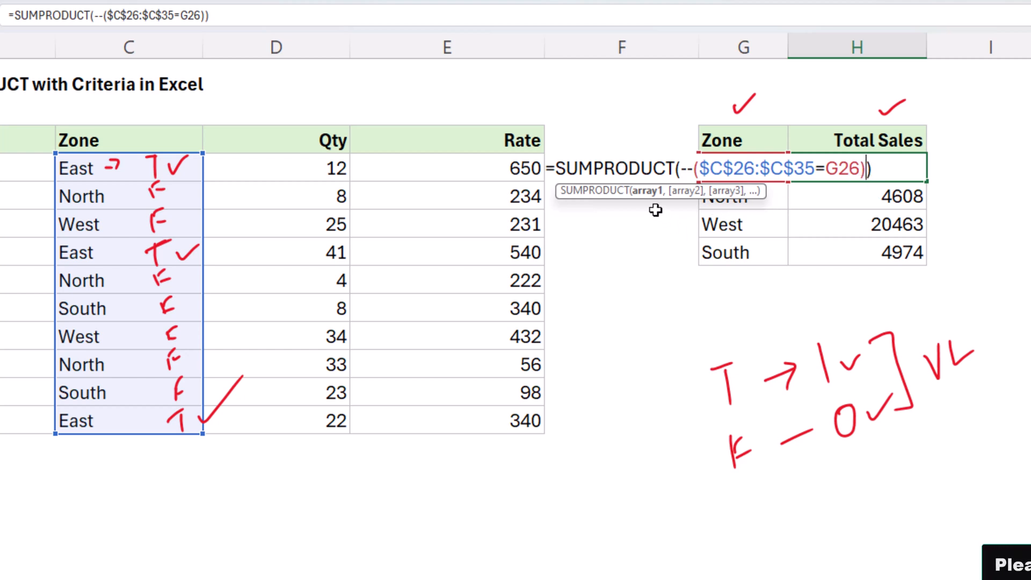
{"action": "type", "text": ","}
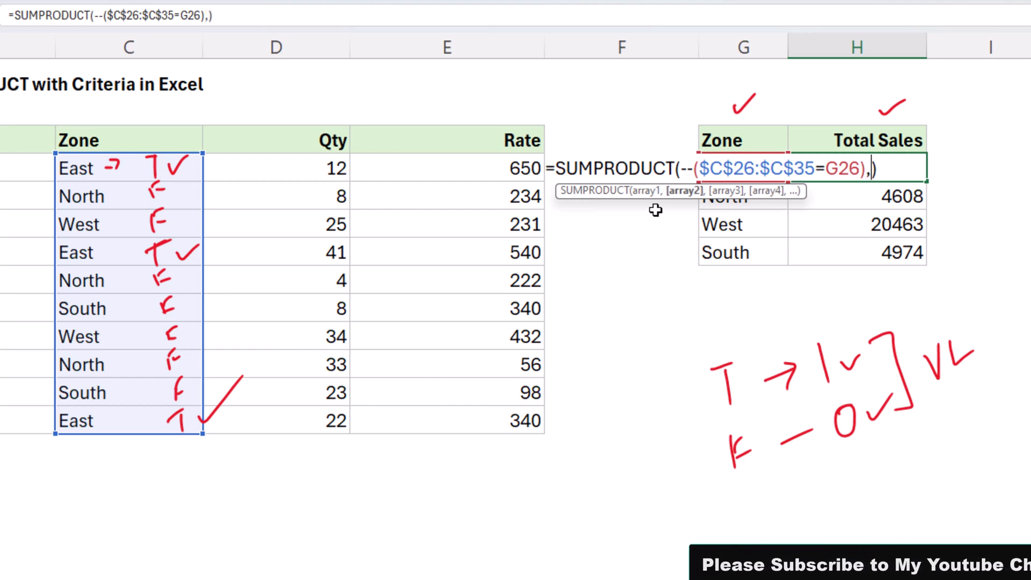
{"action": "type", "text": "("}
{"action": "left_click_drag", "start_coordinate": [311, 170], "coordinate": [328, 409]}
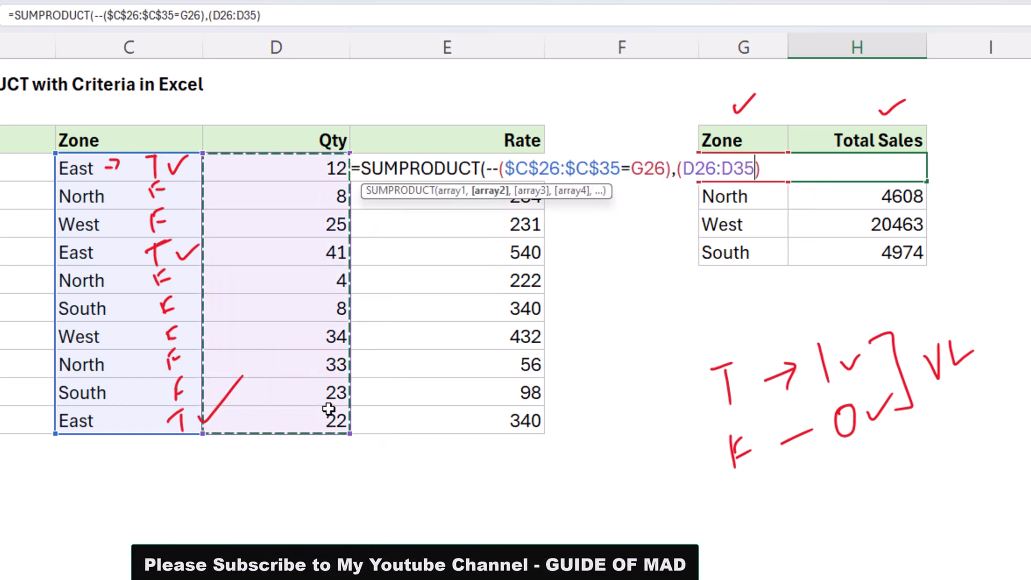
{"action": "type", "text": ")"}
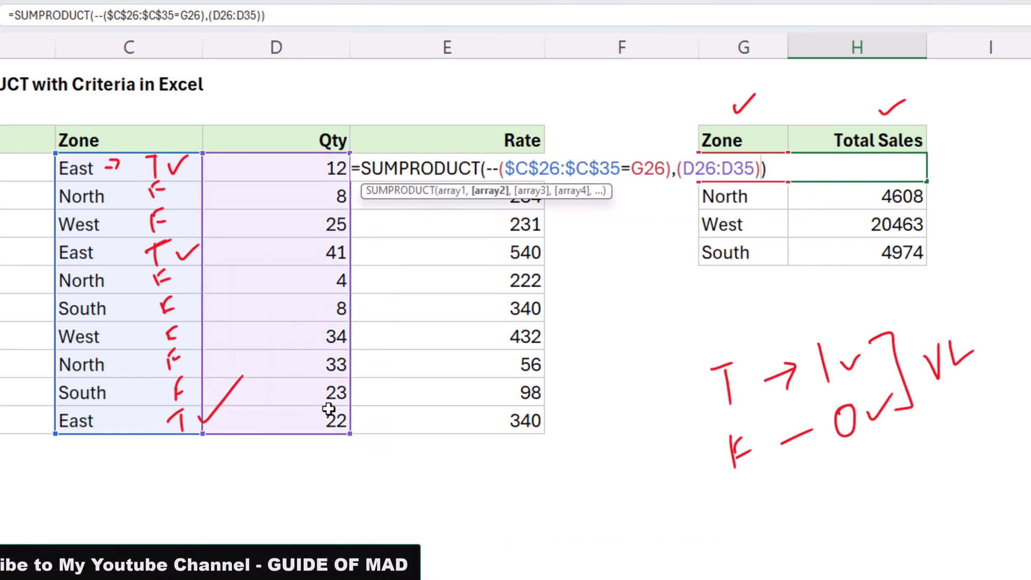
{"action": "type", "text": "*"}
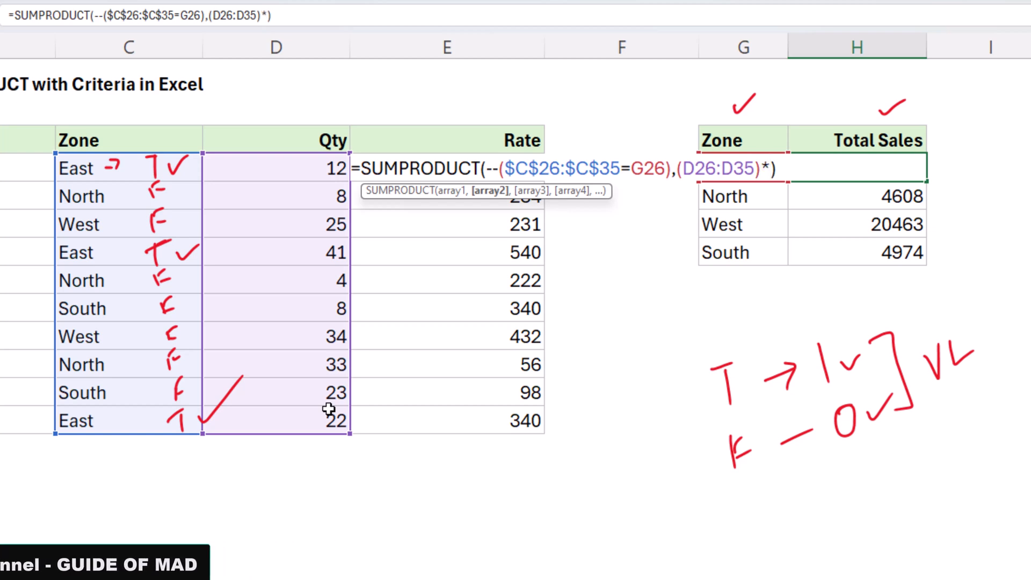
{"action": "type", "text": "("}
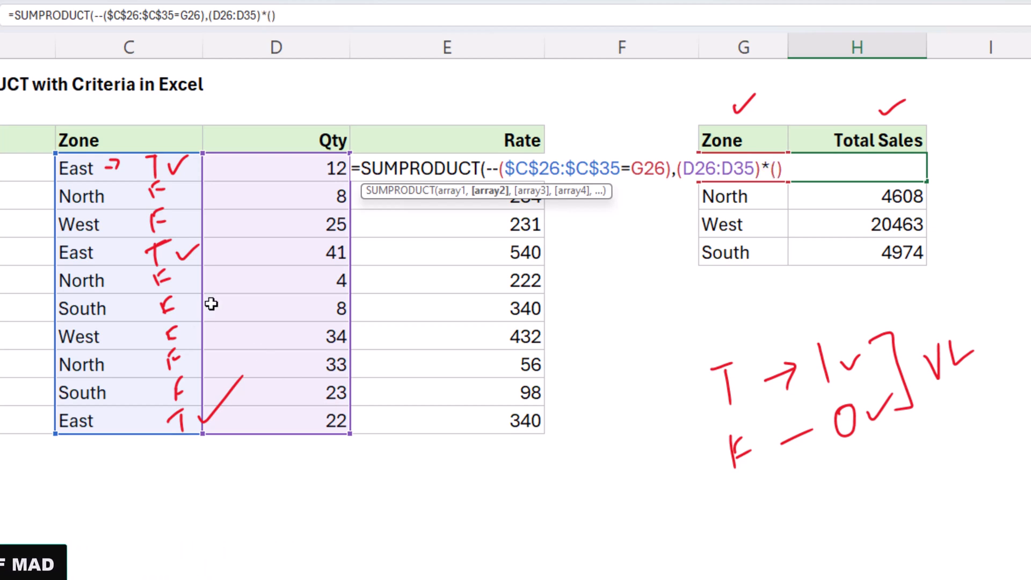
{"action": "left_click_drag", "start_coordinate": [441, 286], "coordinate": [441, 173]}
{"action": "type", "text": ")"}
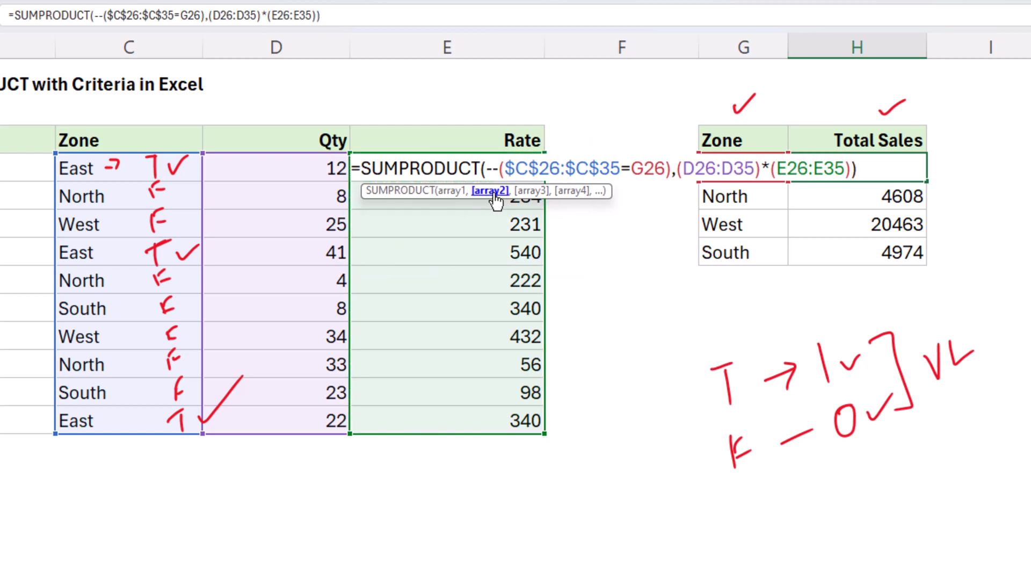
Preview the zone test's 1s and 0s and the per-row Qty×Rate products in H26
{"action": "left_click", "coordinate": [493, 193]}
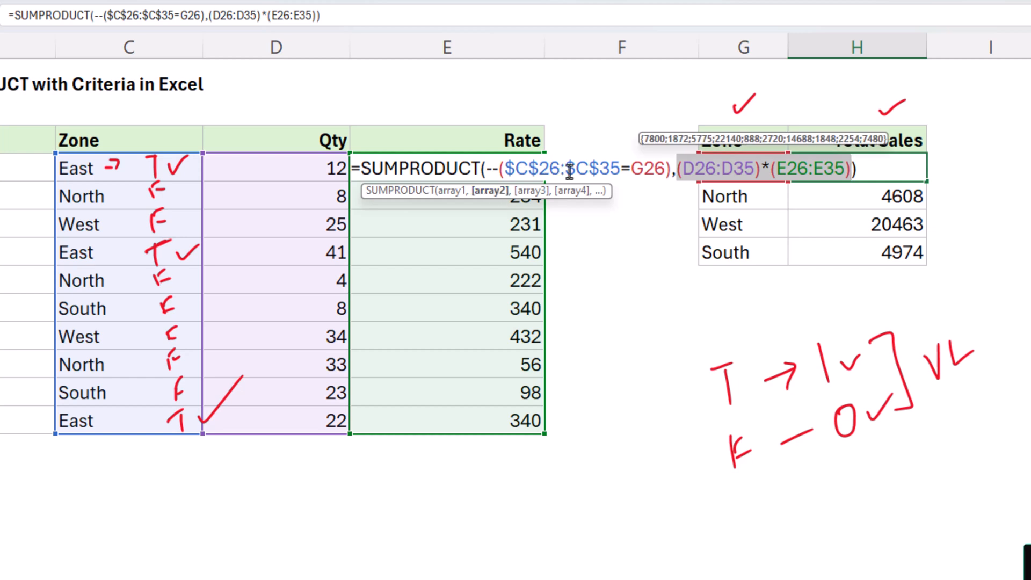
{"action": "left_click", "coordinate": [453, 192]}
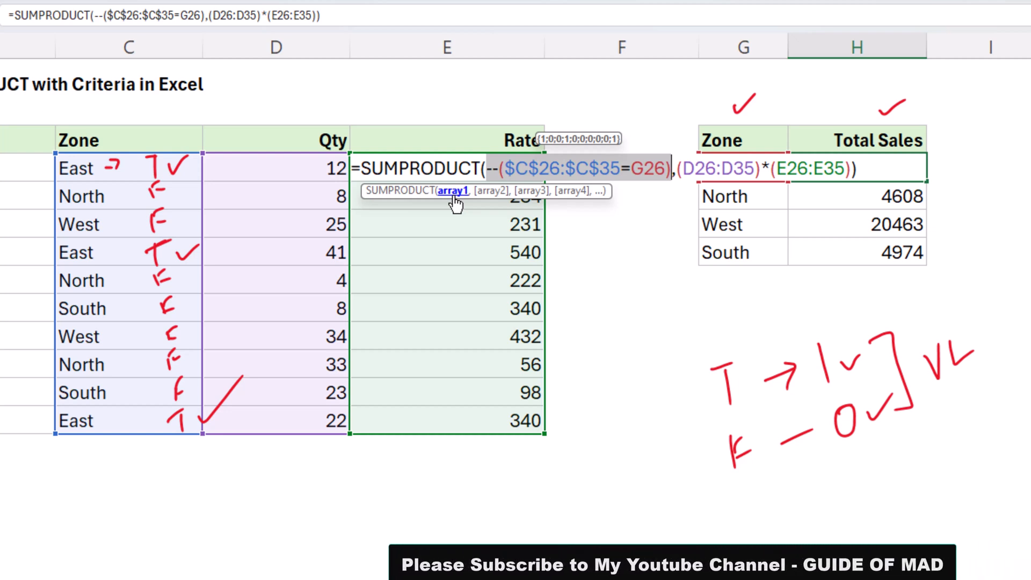
{"action": "left_click", "coordinate": [484, 192]}
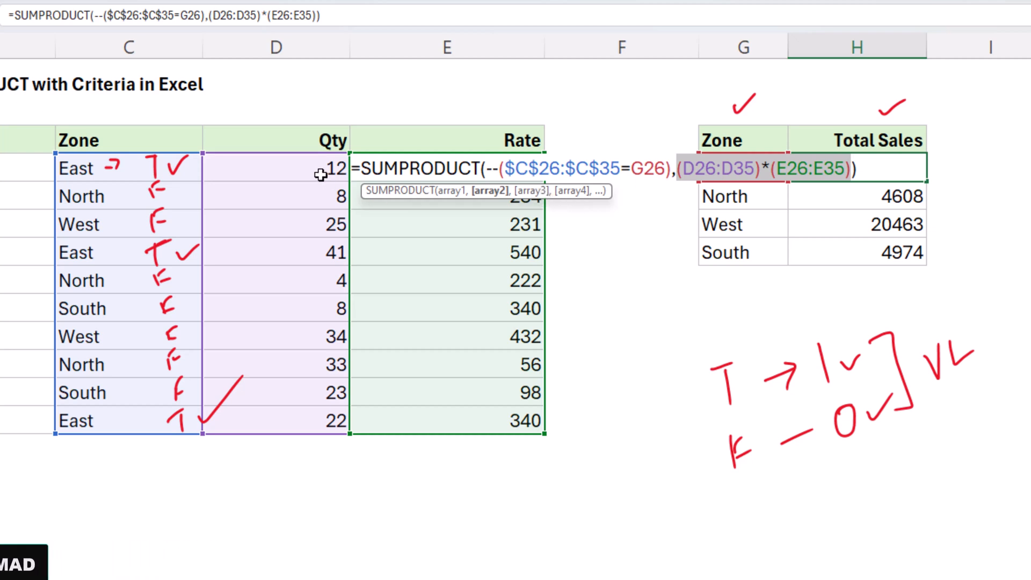
Make the Qty and Rate ranges absolute so East totals 37420, and fill down to H29
{"action": "left_click", "coordinate": [732, 175]}
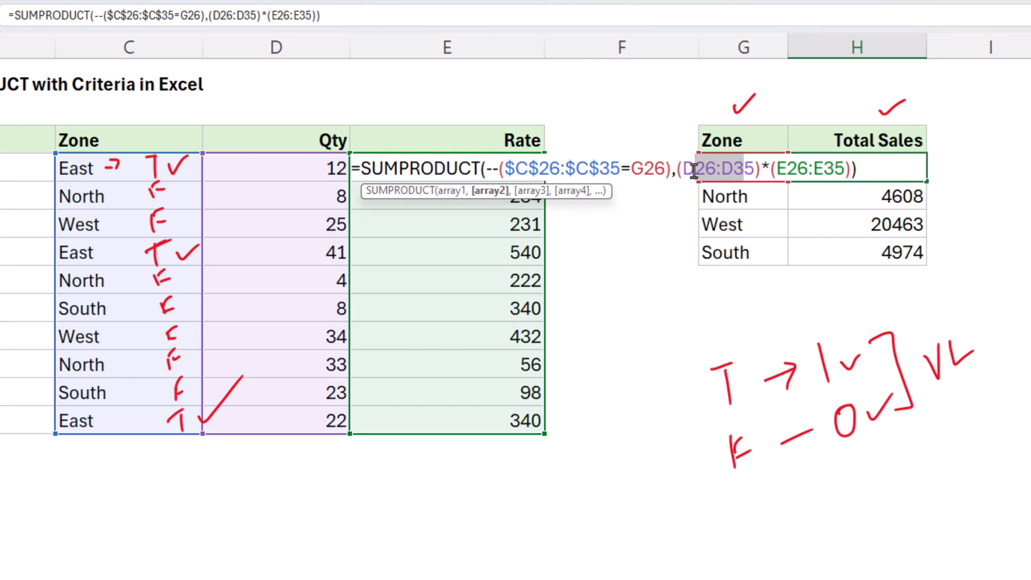
{"action": "key", "text": "F4"}
{"action": "left_click", "coordinate": [870, 169]}
{"action": "key", "text": "F4"}
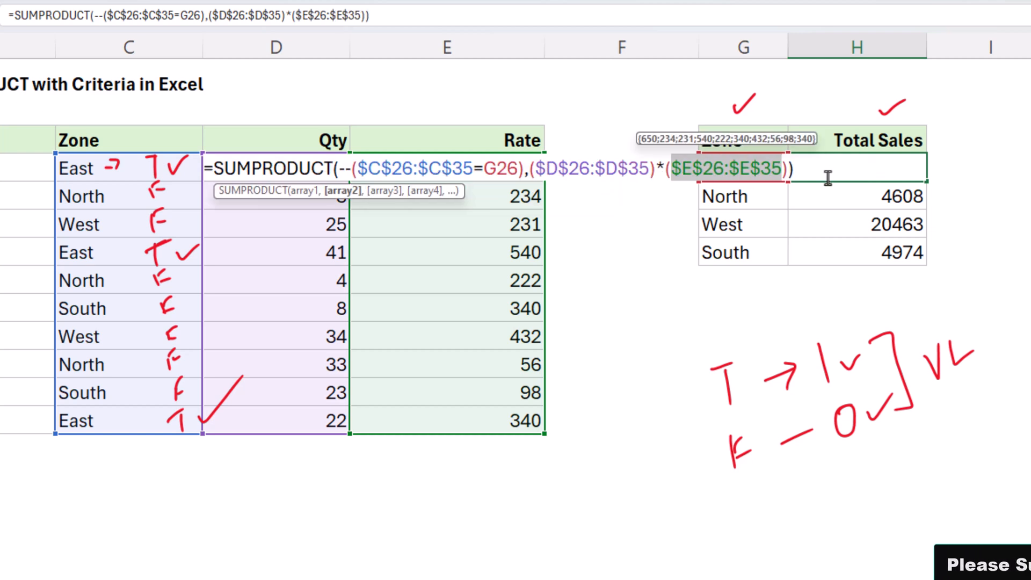
{"action": "key", "text": "Return"}
{"action": "left_click", "coordinate": [794, 169]}
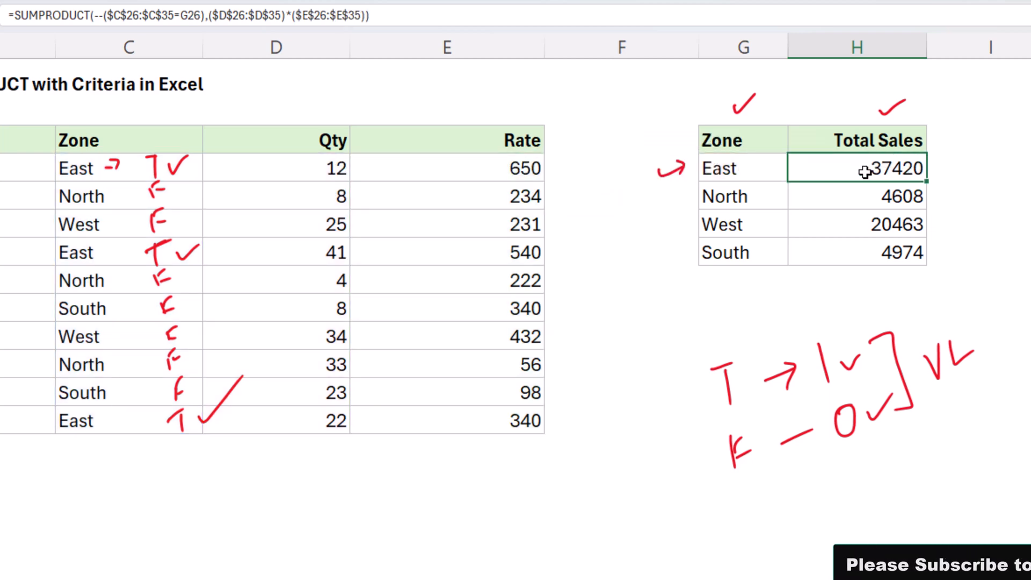
{"action": "double_click", "coordinate": [924, 183]}
{"action": "key", "text": "ctrl+Down"}
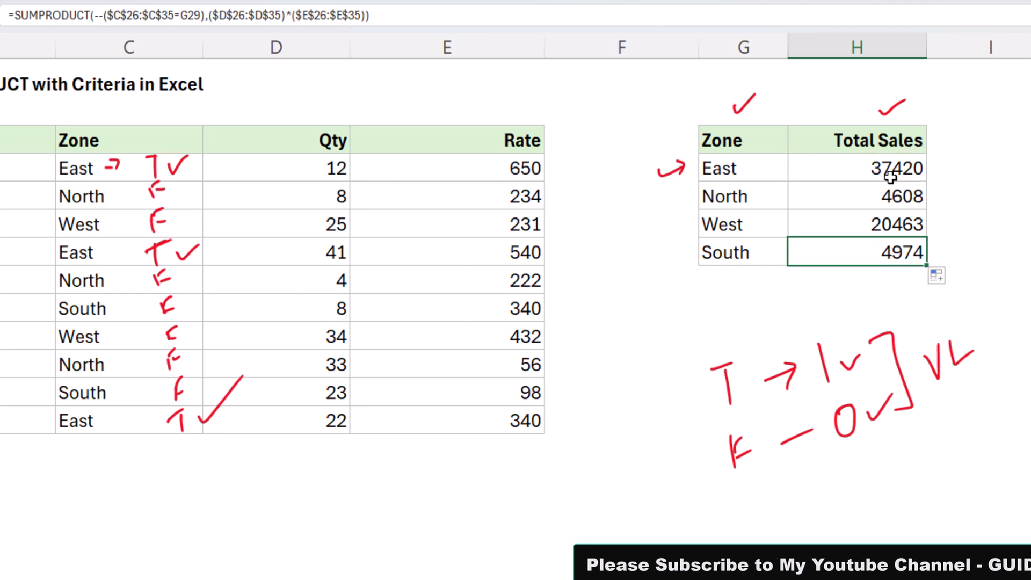
Walk through H26's absolute Qty range, Qty×Rate argument and zone test argument
{"action": "double_click", "coordinate": [891, 177]}
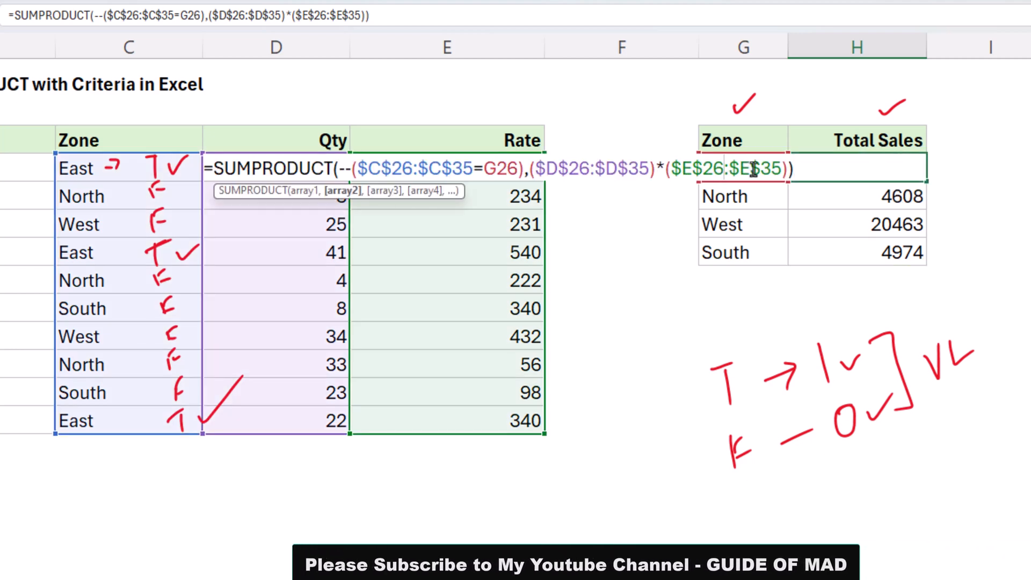
{"action": "left_click_drag", "start_coordinate": [638, 169], "coordinate": [536, 170]}
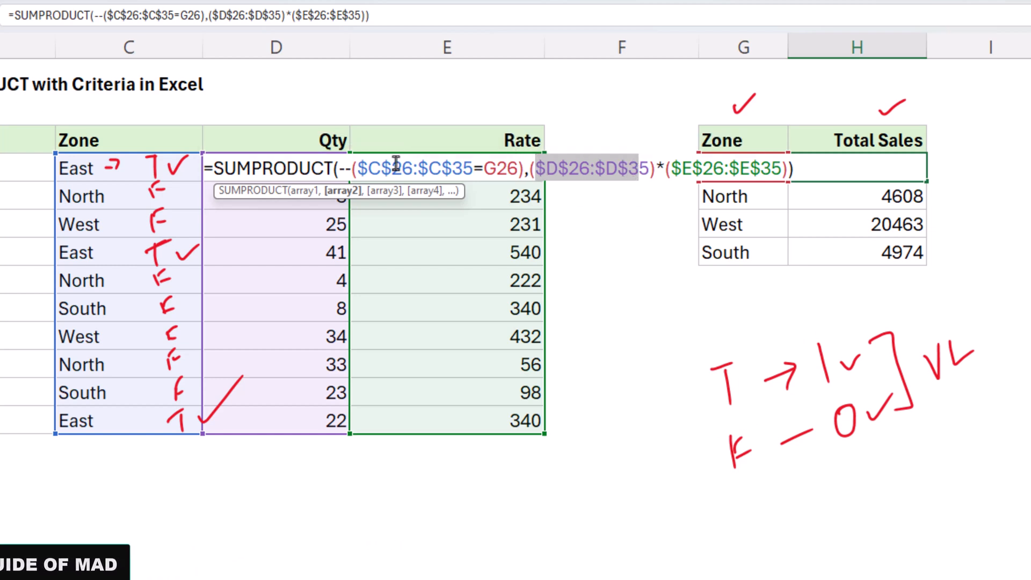
{"action": "left_click_drag", "start_coordinate": [787, 170], "coordinate": [529, 173]}
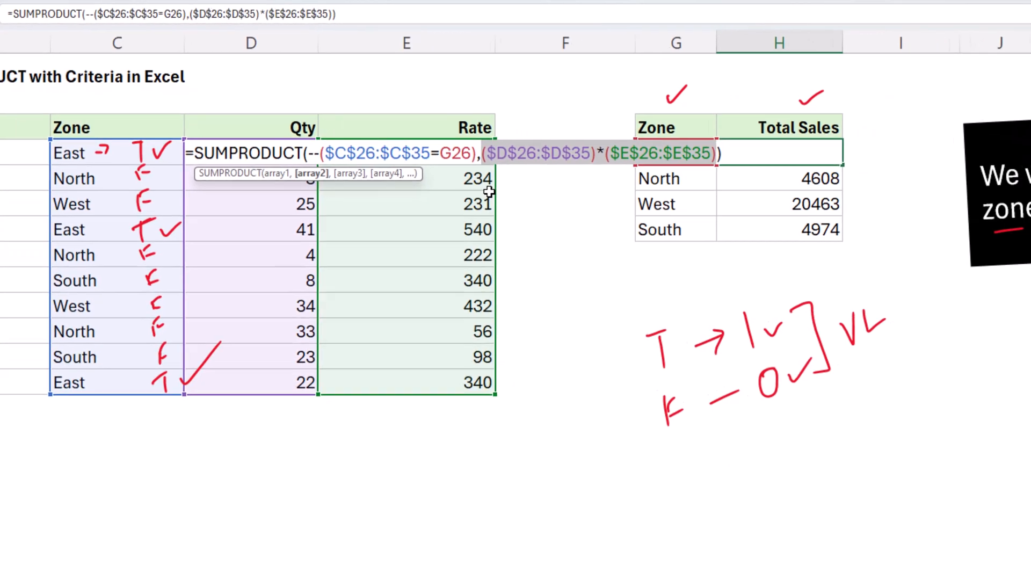
{"action": "left_click_drag", "start_coordinate": [439, 141], "coordinate": [305, 142]}
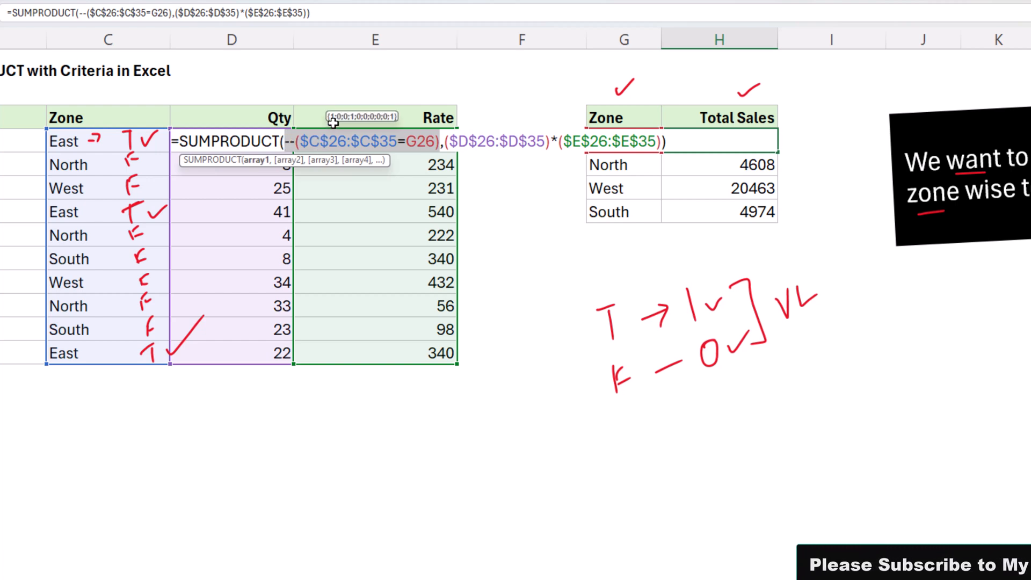
{"action": "left_click", "coordinate": [449, 141]}
{"action": "left_click_drag", "start_coordinate": [449, 141], "coordinate": [662, 148]}
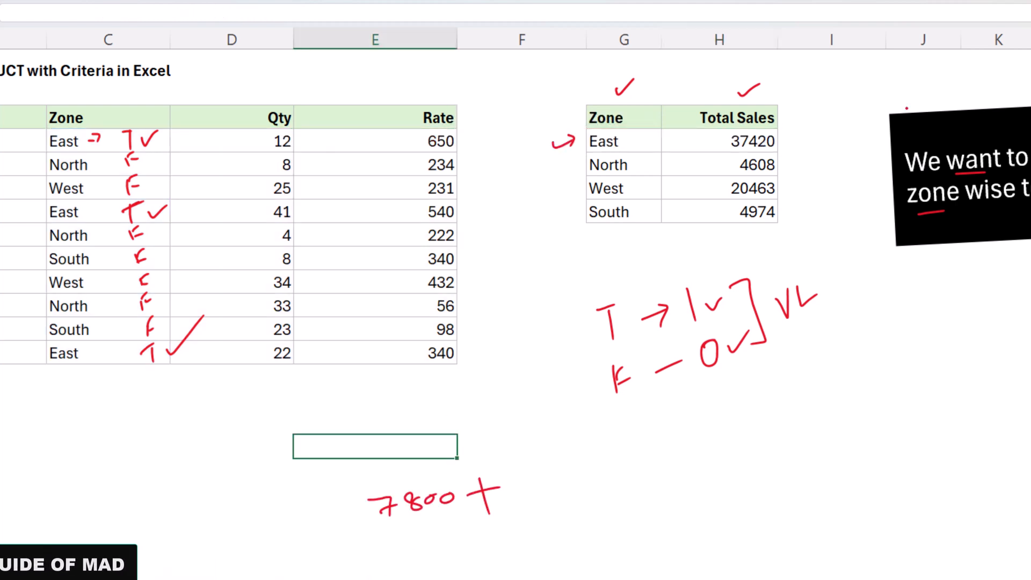
Review the zone test and Qty×Rate arguments of H26's formula without changing it
{"action": "double_click", "coordinate": [742, 146]}
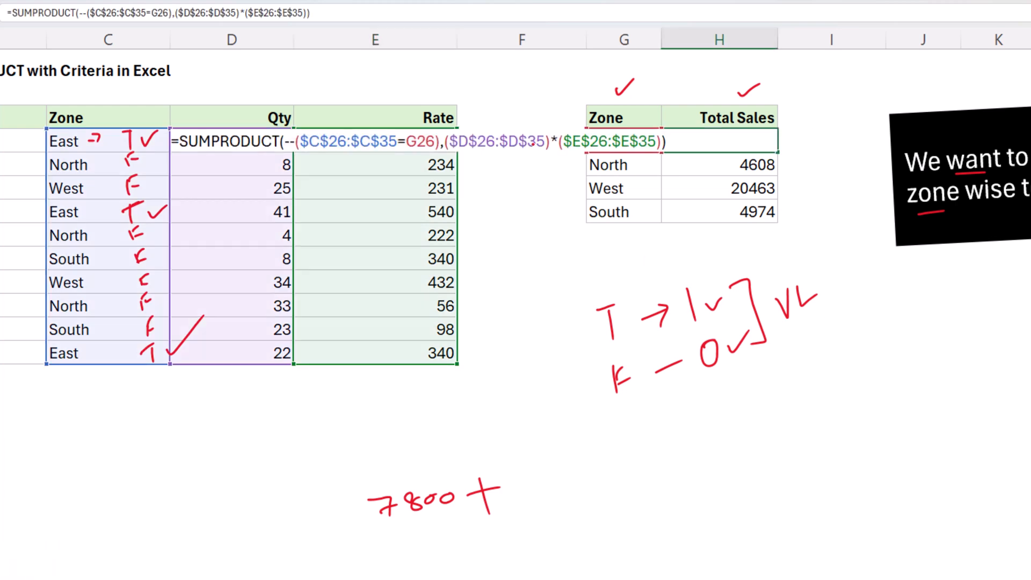
{"action": "left_click_drag", "start_coordinate": [438, 141], "coordinate": [329, 141]}
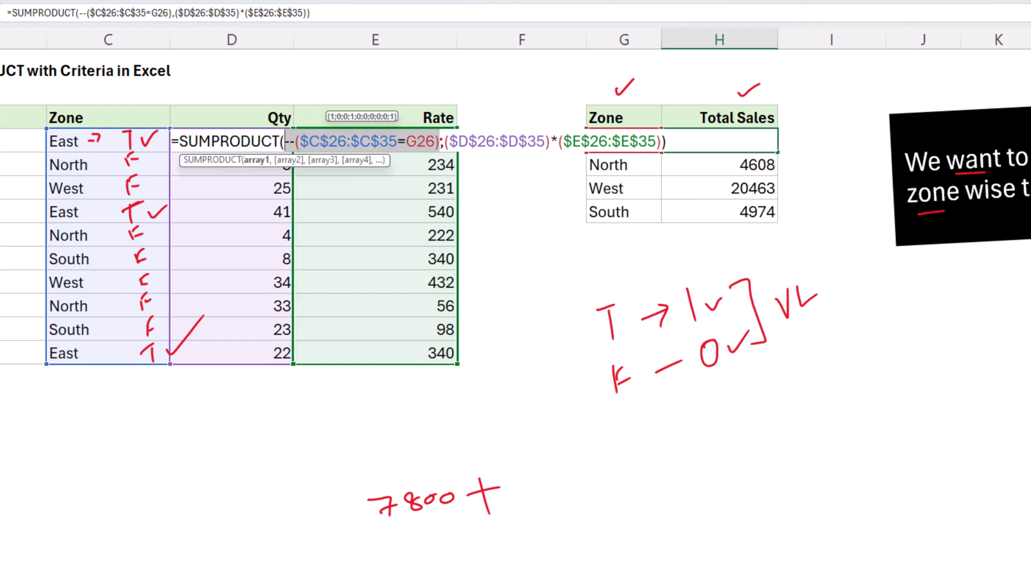
{"action": "left_click_drag", "start_coordinate": [445, 140], "coordinate": [581, 140]}
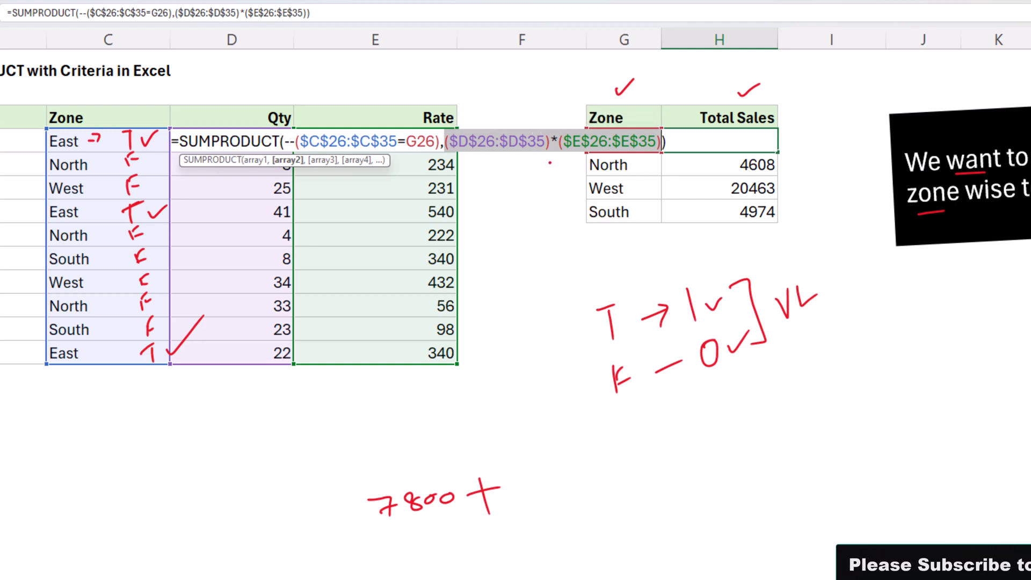
{"action": "key", "text": "ctrl+Return"}
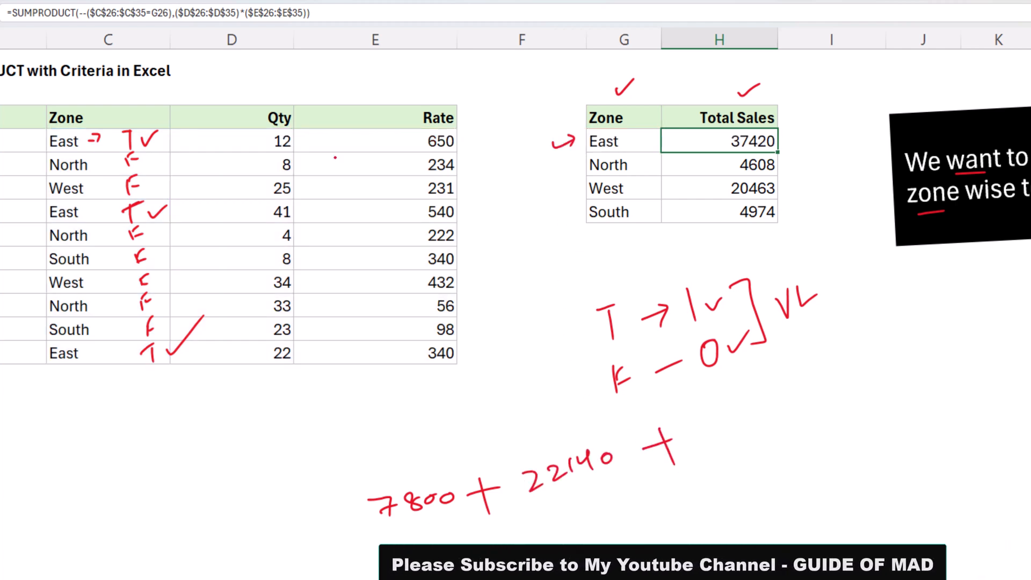
{"action": "key", "text": "F2"}
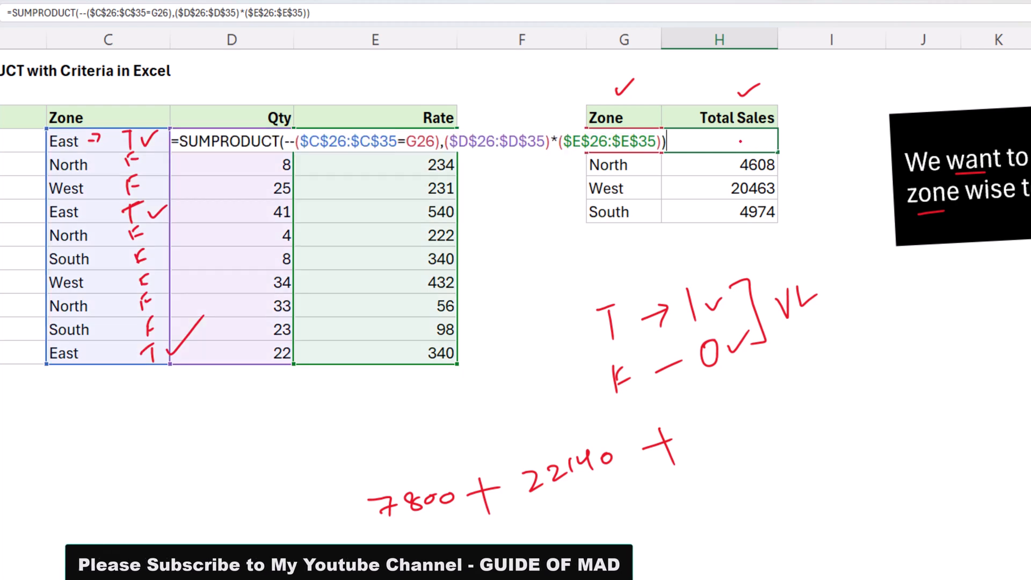
{"action": "left_click_drag", "start_coordinate": [661, 141], "coordinate": [447, 141]}
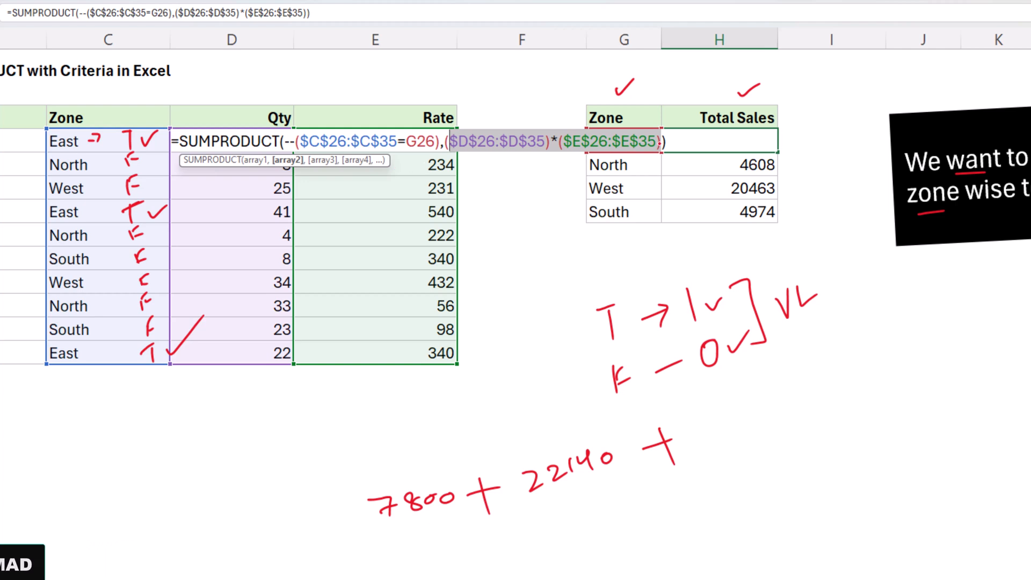
{"action": "left_click_drag", "start_coordinate": [660, 141], "coordinate": [508, 141]}
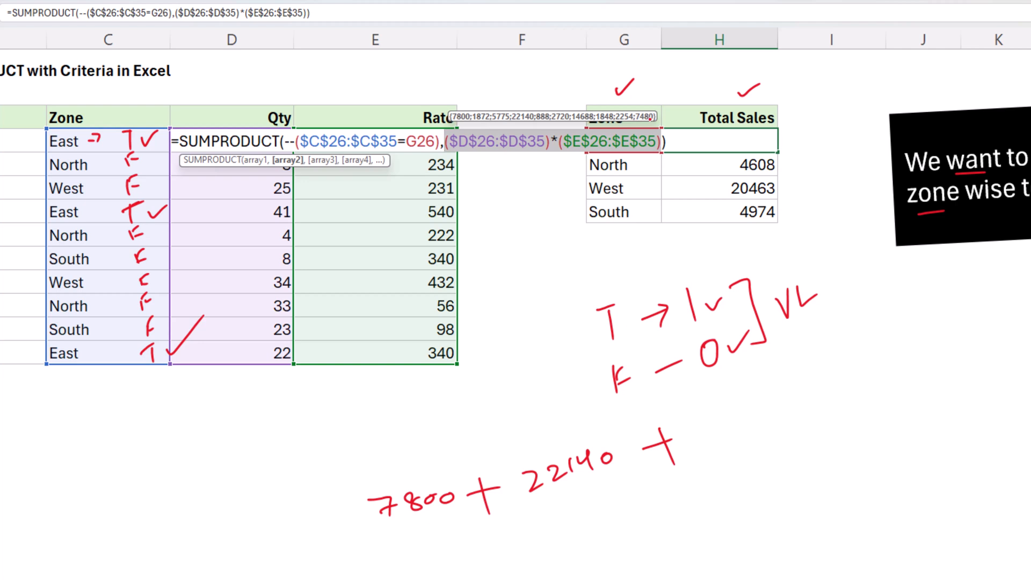
{"action": "key", "text": "Escape"}
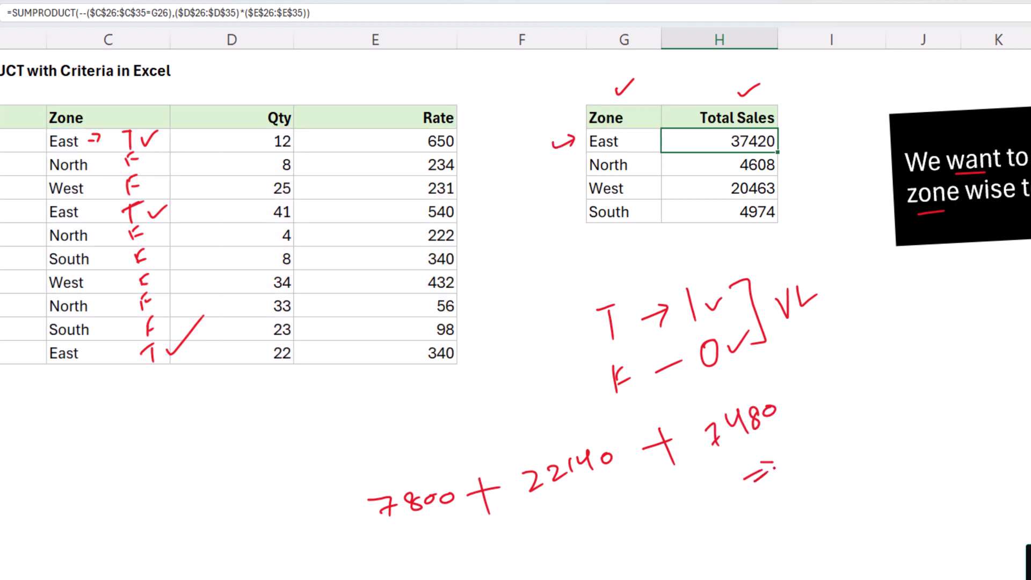
Work out 7800 + 22140 + 7480 ⇒ 37420 in red ink, underline it, and reshow H26's formula
{"action": "mouse_move", "coordinate": [841, 429]}
{"action": "left_mouse_down"}
{"action": "mouse_move", "coordinate": [856, 445]}
{"action": "mouse_move", "coordinate": [884, 436]}
{"action": "mouse_move", "coordinate": [887, 413]}
{"action": "left_mouse_up"}
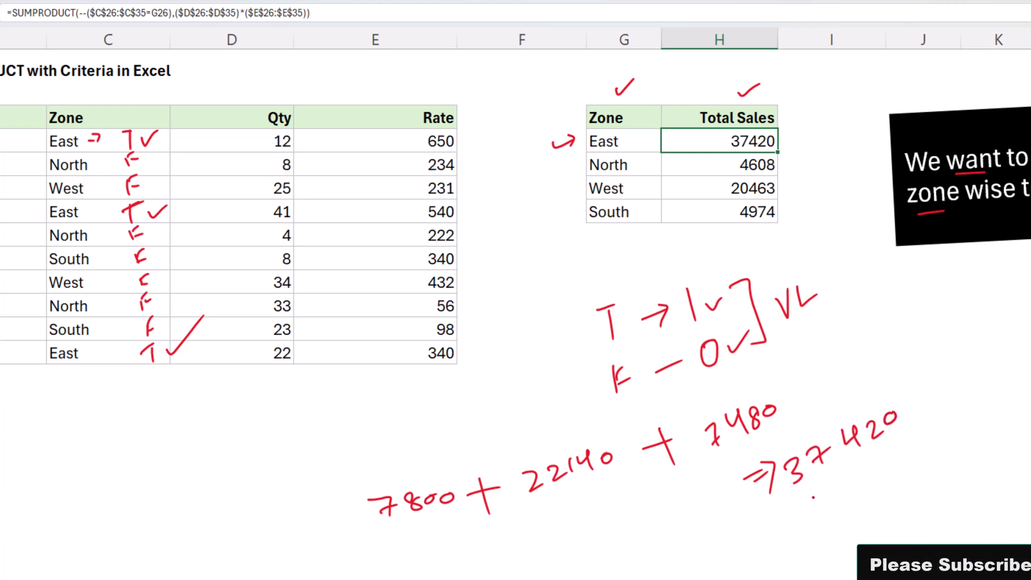
{"action": "left_click_drag", "start_coordinate": [813, 497], "coordinate": [996, 366]}
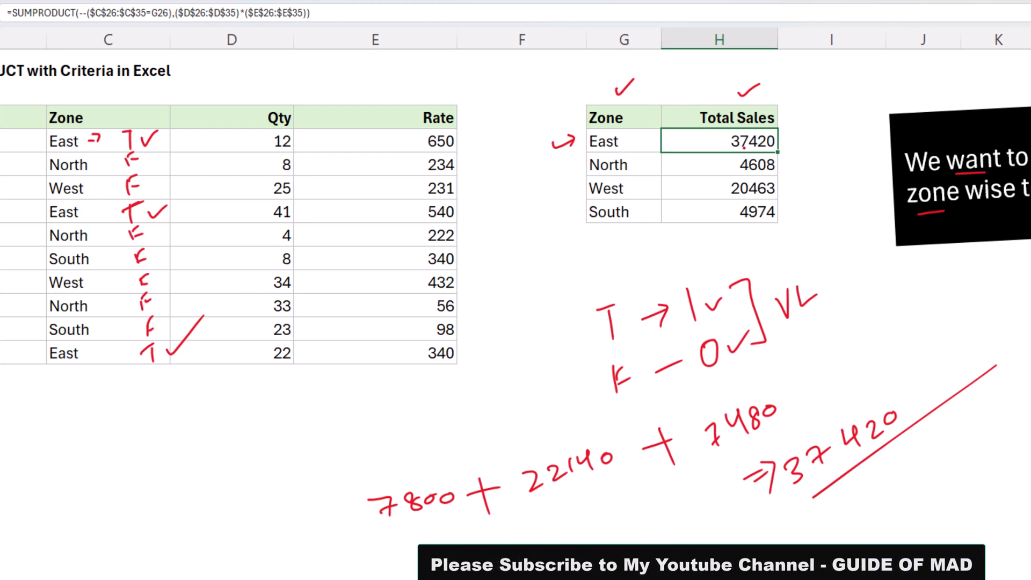
{"action": "double_click", "coordinate": [744, 144]}
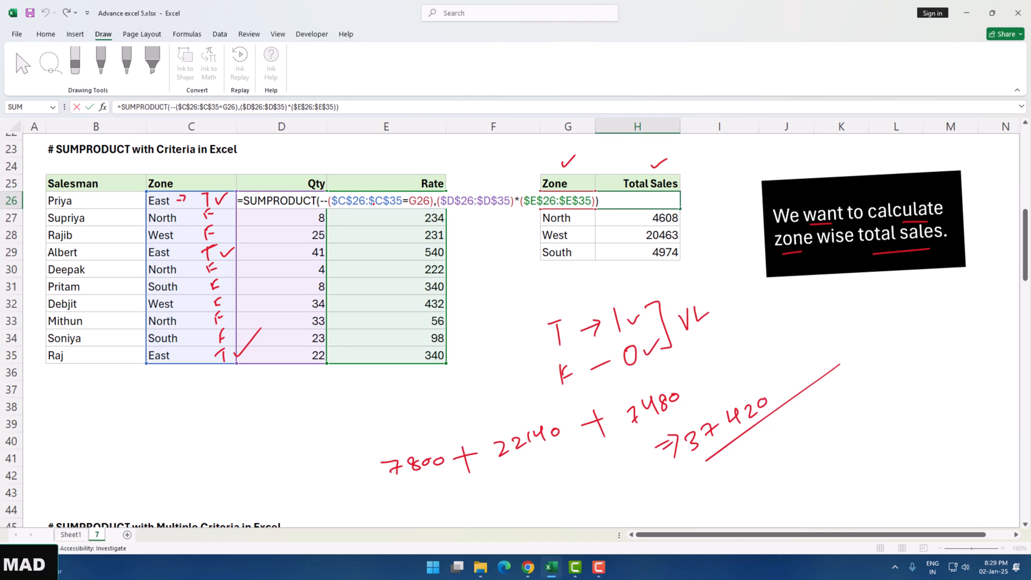
Keep H26 at 37420 and open I48's East, Qty >=20 SUMPRODUCT formula
{"action": "key", "text": "ctrl+Return"}
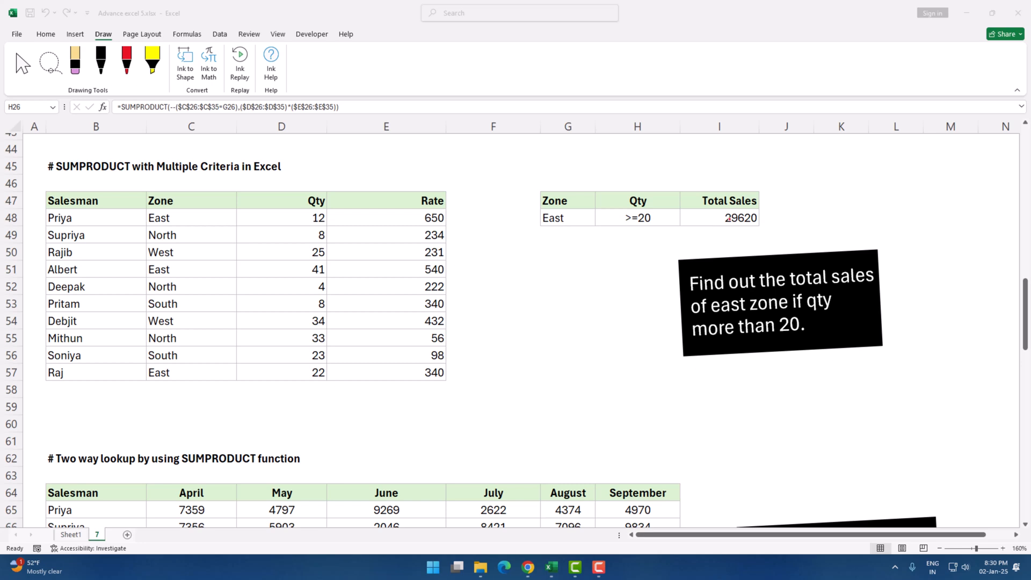
{"action": "double_click", "coordinate": [728, 218]}
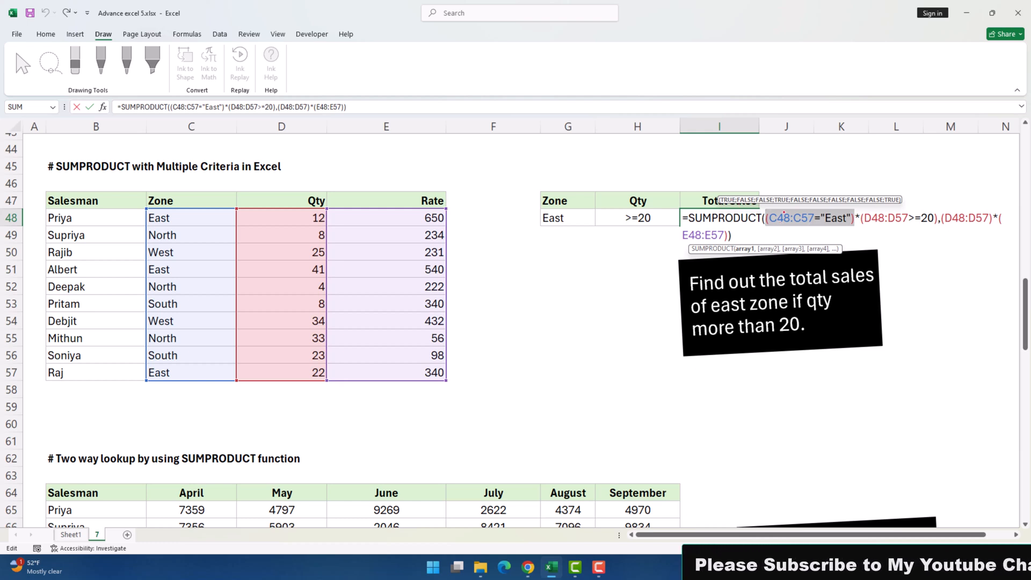
Preview I48's Qty >=20 condition, combined conditions and range arrays, keeping the 29620 result
{"action": "left_click", "coordinate": [861, 217]}
{"action": "left_click_drag", "start_coordinate": [861, 218], "coordinate": [937, 219]}
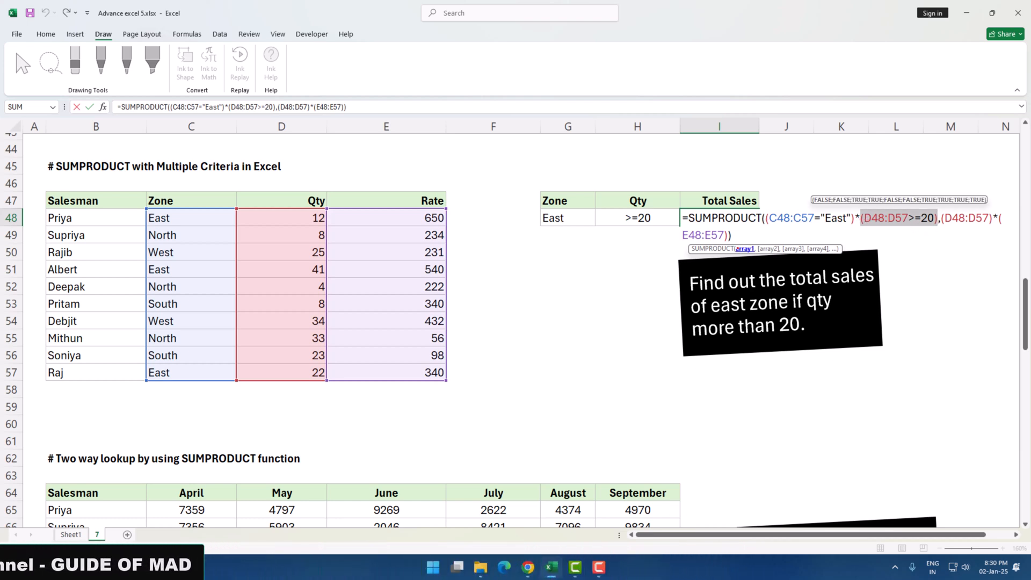
{"action": "left_click_drag", "start_coordinate": [767, 218], "coordinate": [938, 219]}
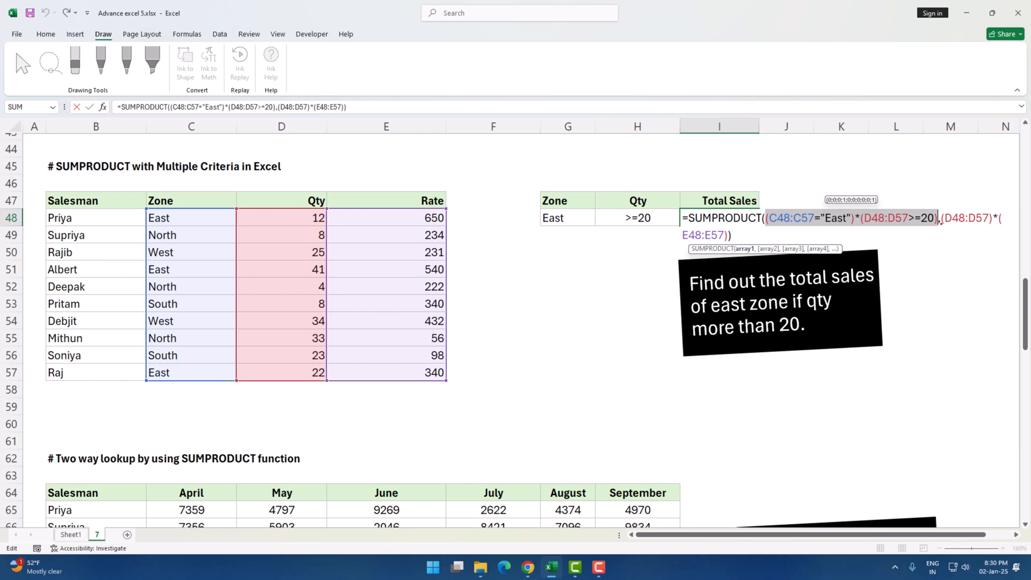
{"action": "left_click_drag", "start_coordinate": [942, 218], "coordinate": [955, 218]}
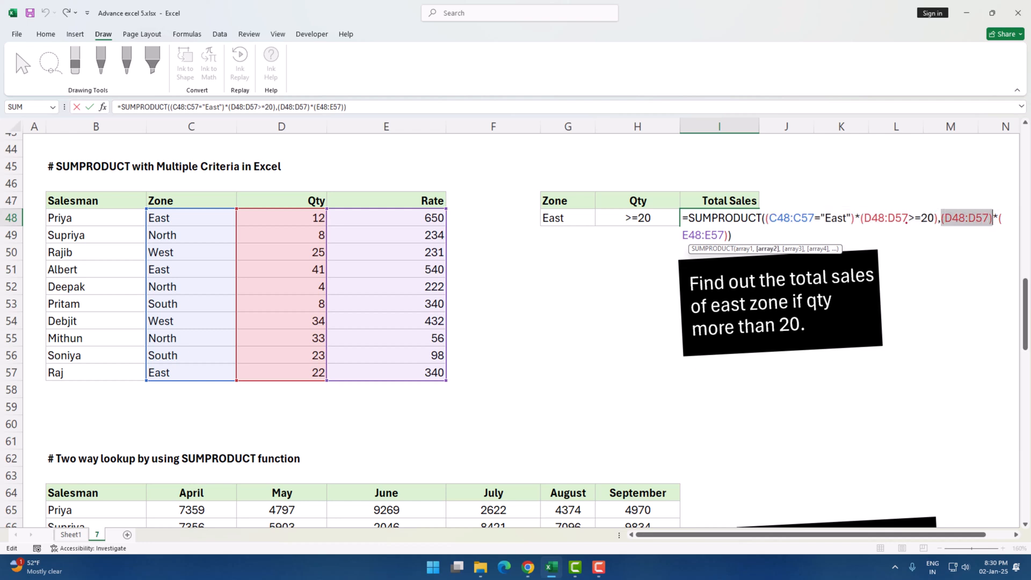
{"action": "left_click_drag", "start_coordinate": [683, 235], "coordinate": [688, 234]}
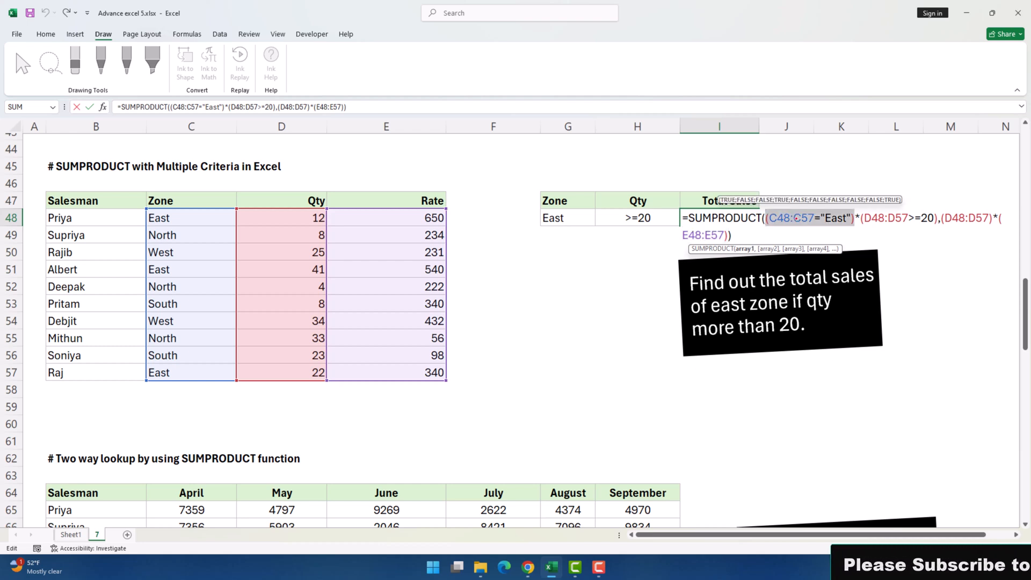
{"action": "left_click_drag", "start_coordinate": [861, 219], "coordinate": [938, 219]}
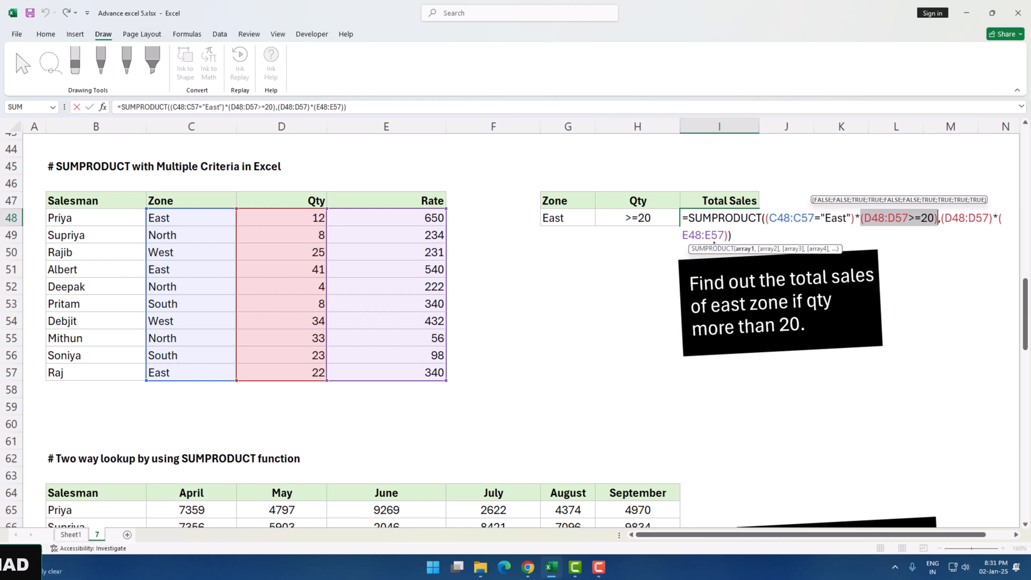
{"action": "key", "text": "Return"}
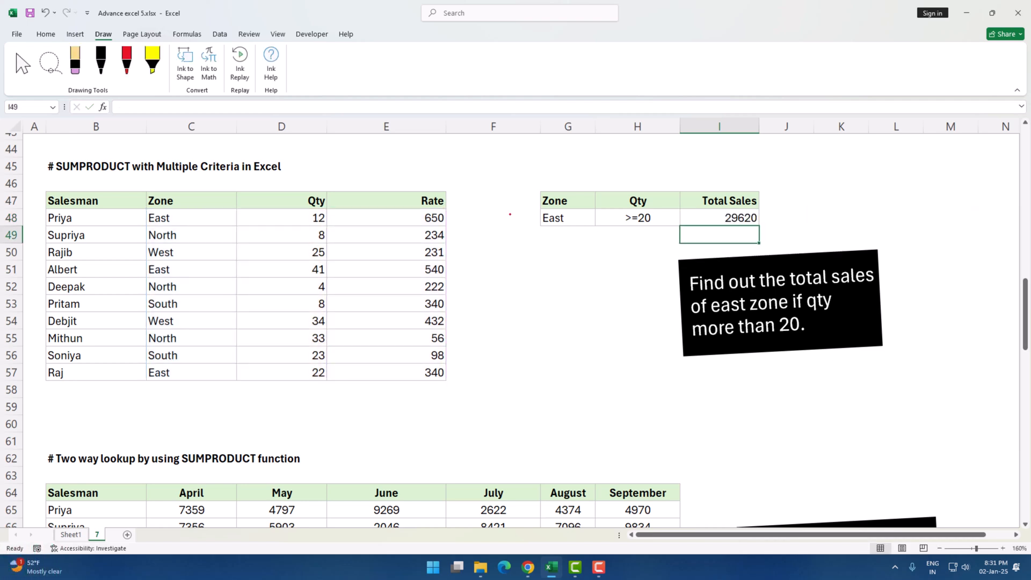
Scroll down to the two-way lookup by SUMPRODUCT table showing June sales of 9901
{"action": "left_click_drag", "start_coordinate": [479, 197], "coordinate": [500, 374]}
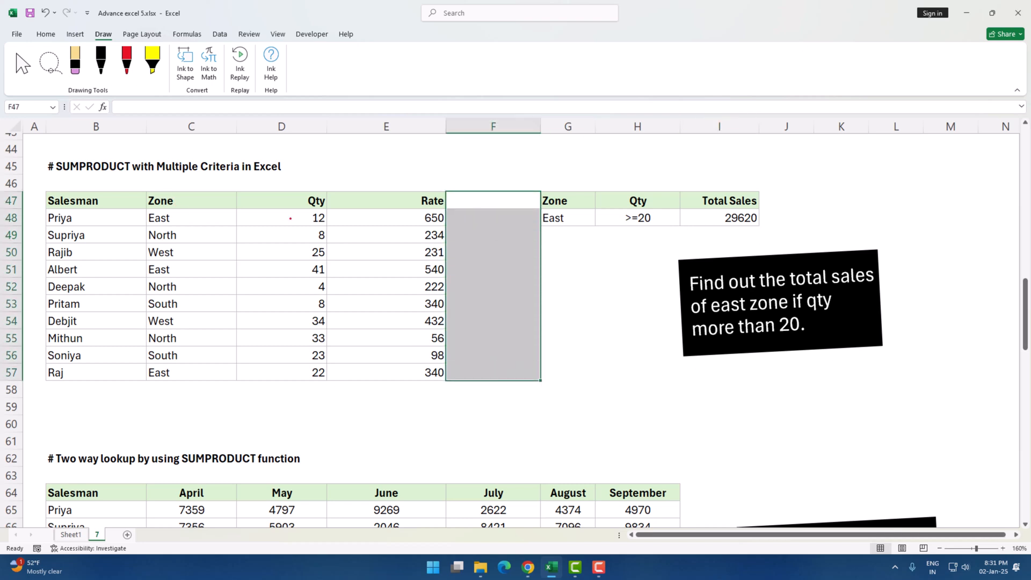
{"action": "left_click", "coordinate": [625, 270]}
{"action": "scroll", "coordinate": [625, 270], "scroll_direction": "down", "scroll_amount": 6}
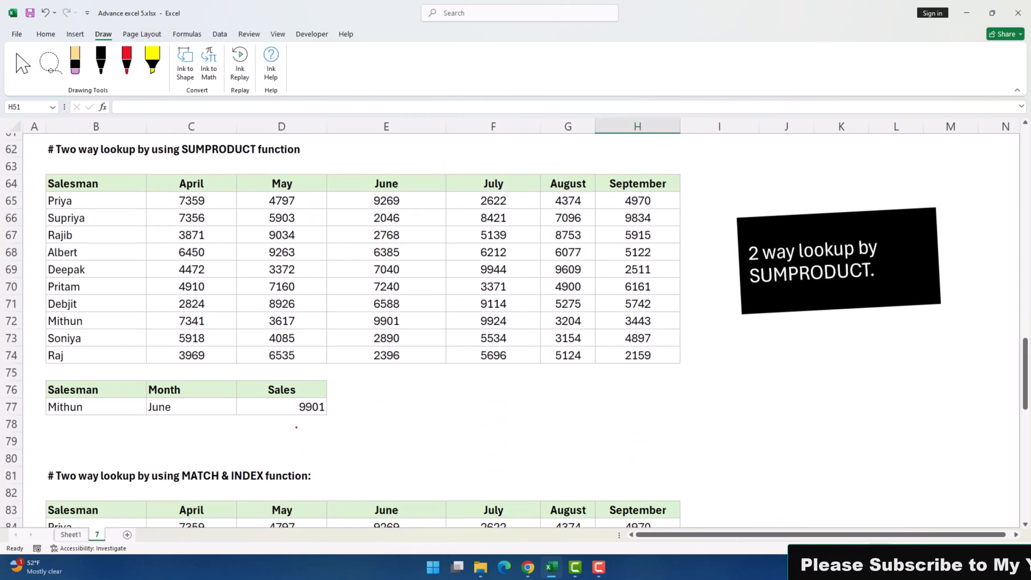
Open D77's =SUMPRODUCT((B65:B74=B77)*(C64:H64=C77),(C65:H74)) and highlight its array1 and array2 arguments
{"action": "left_click", "coordinate": [70, 425]}
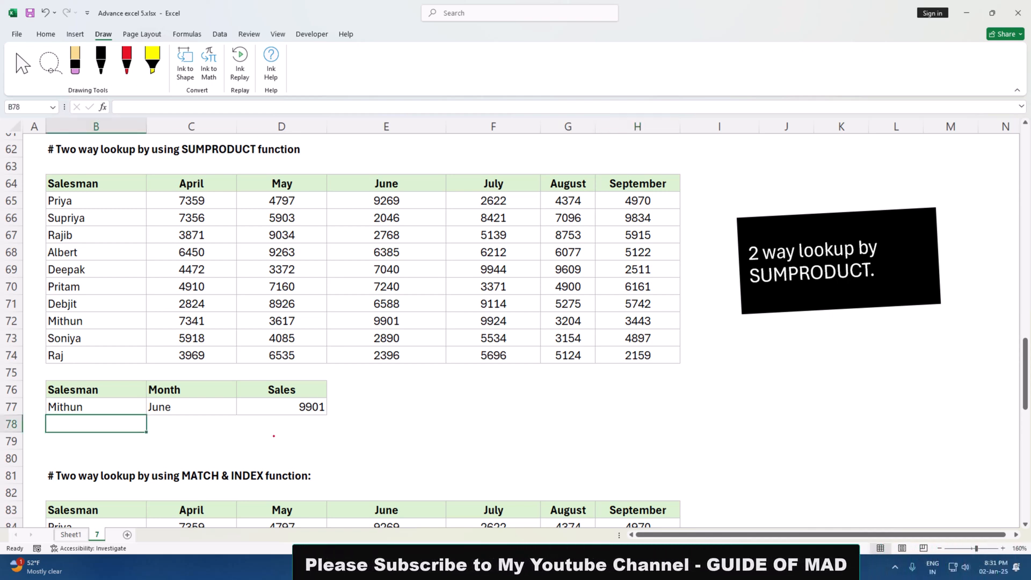
{"action": "double_click", "coordinate": [281, 409]}
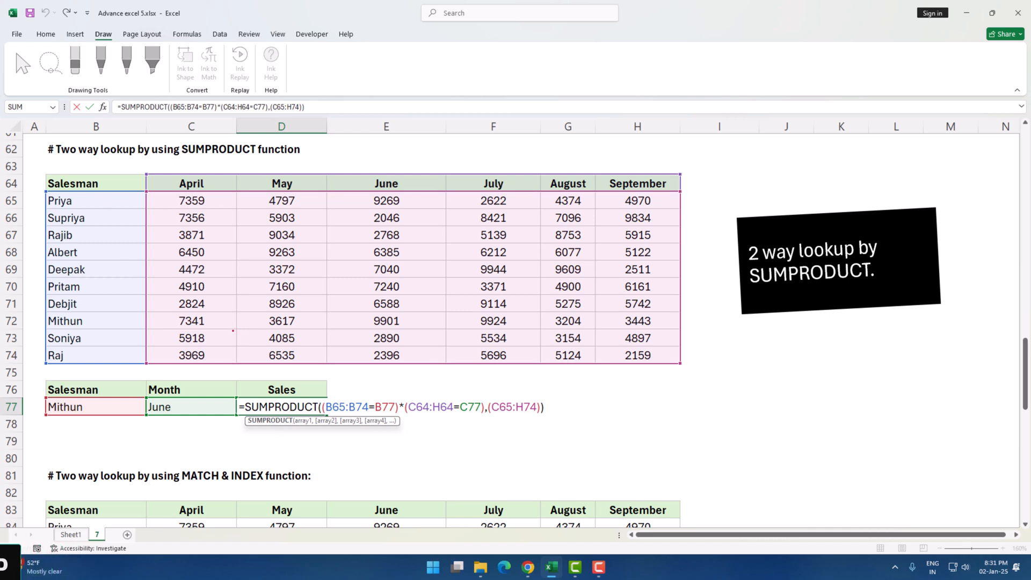
{"action": "left_click", "coordinate": [301, 421]}
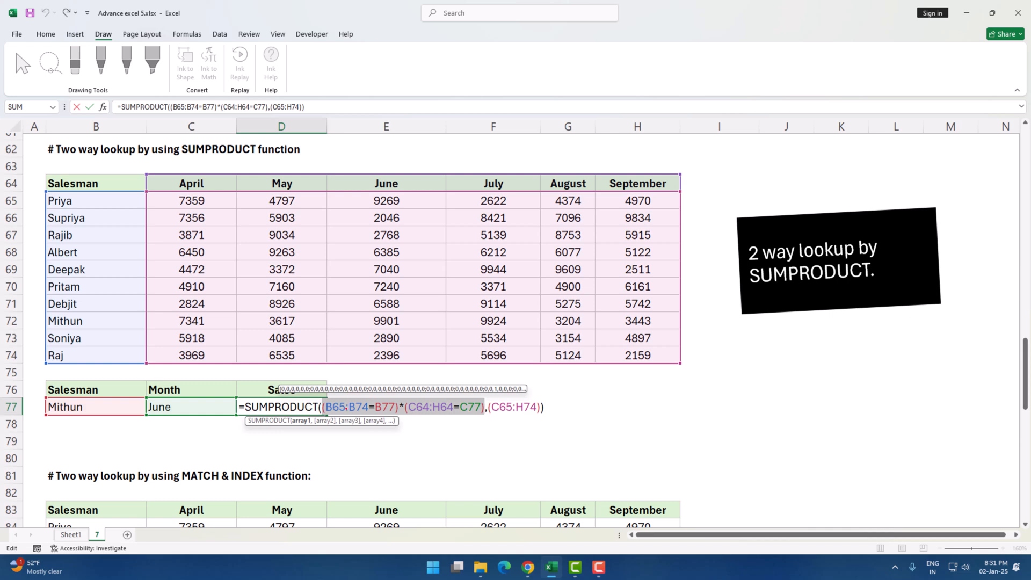
{"action": "left_click", "coordinate": [368, 407]}
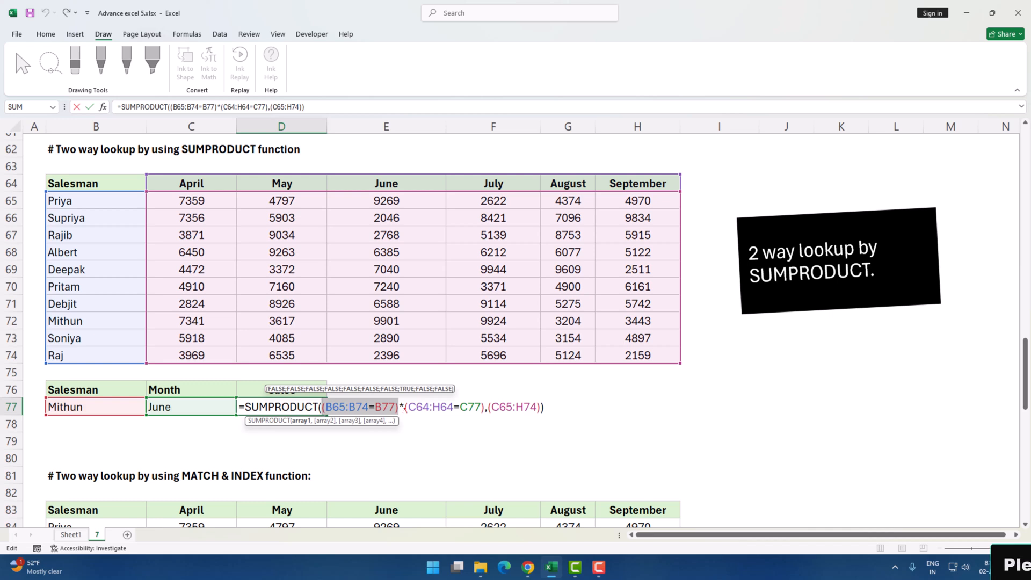
{"action": "left_click", "coordinate": [406, 407]}
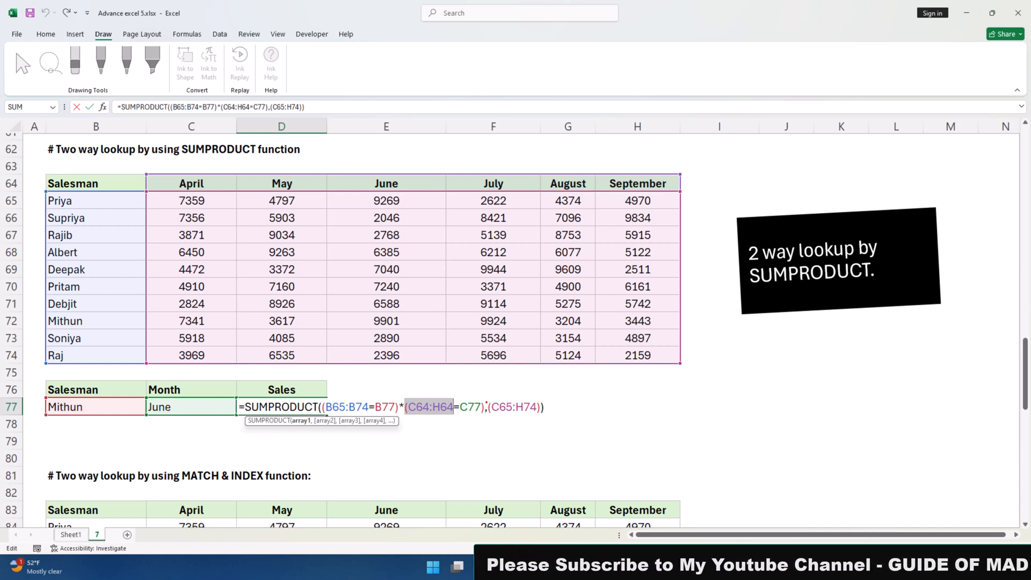
{"action": "left_click", "coordinate": [318, 421]}
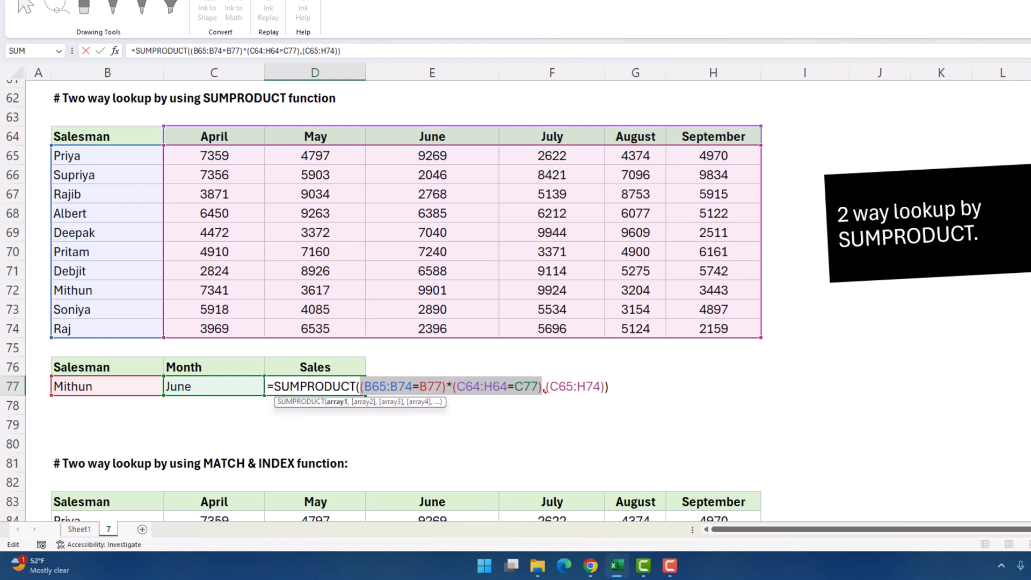
Preview the C65:H74 sales range in D77's formula, keeping Mithun's June result of 9901
{"action": "left_click", "coordinate": [542, 386]}
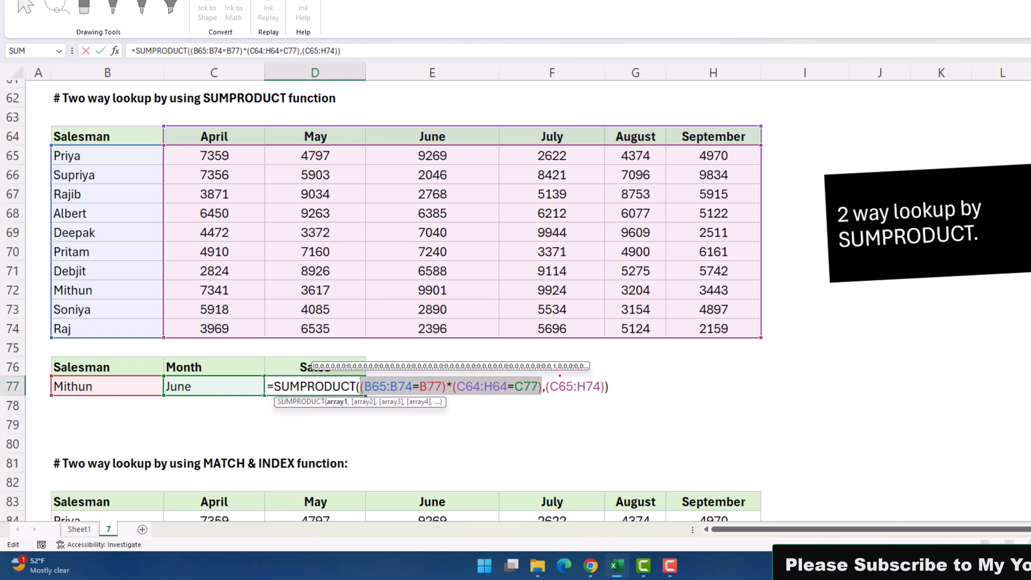
{"action": "left_click_drag", "start_coordinate": [547, 387], "coordinate": [605, 386]}
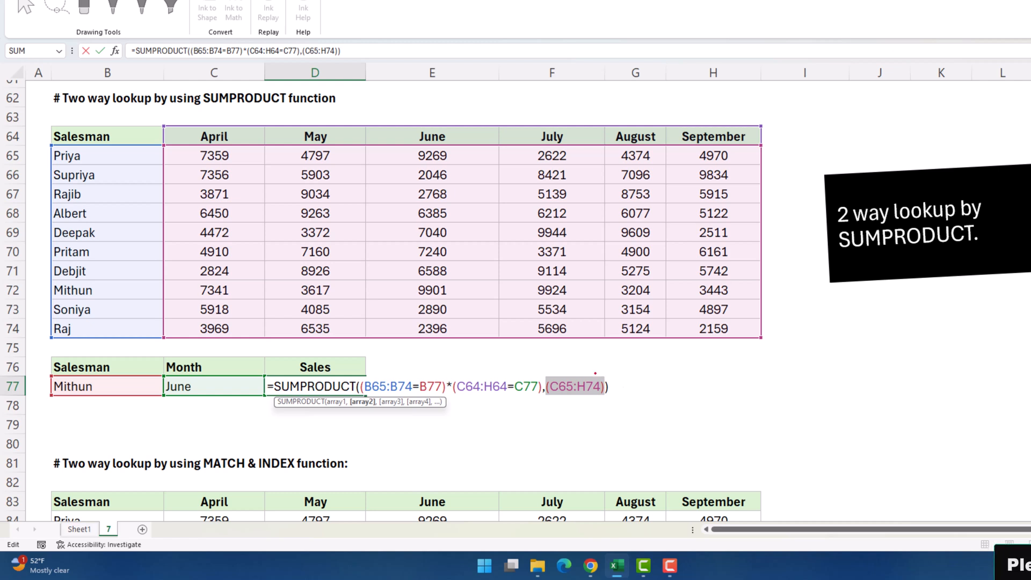
Keep D77 at 9901, then inspect the MATCH and INDEX-MATCH formulas giving Pritam's July sales 3371
{"action": "key", "text": "Return"}
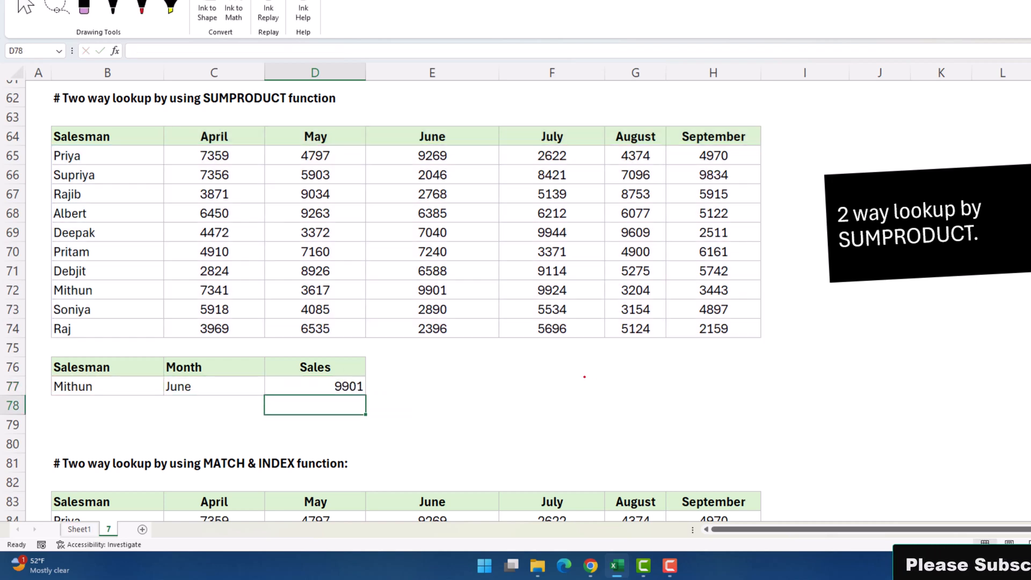
{"action": "scroll", "coordinate": [470, 375], "scroll_direction": "down", "scroll_amount": 6}
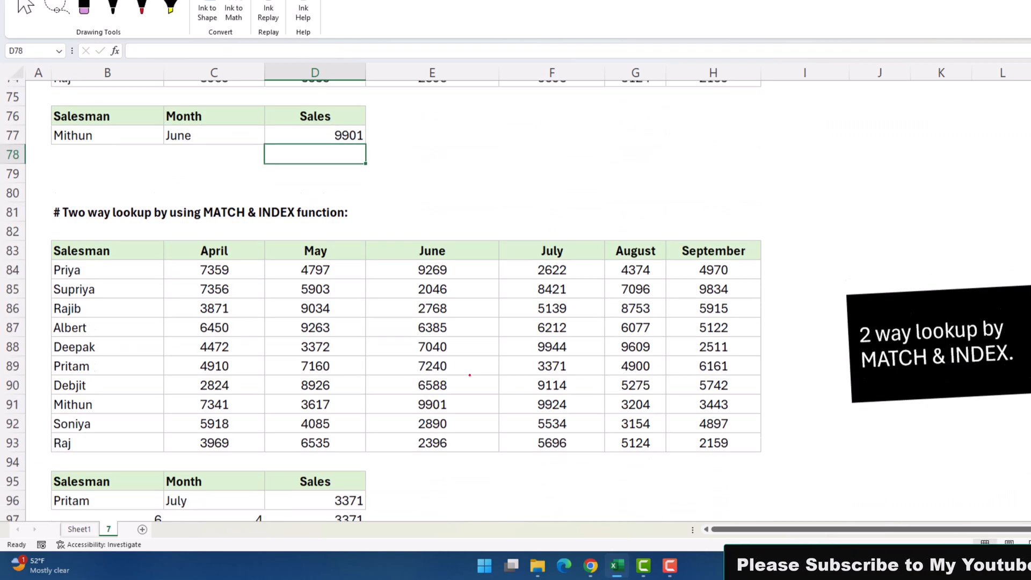
{"action": "scroll", "coordinate": [464, 372], "scroll_direction": "down", "scroll_amount": 1}
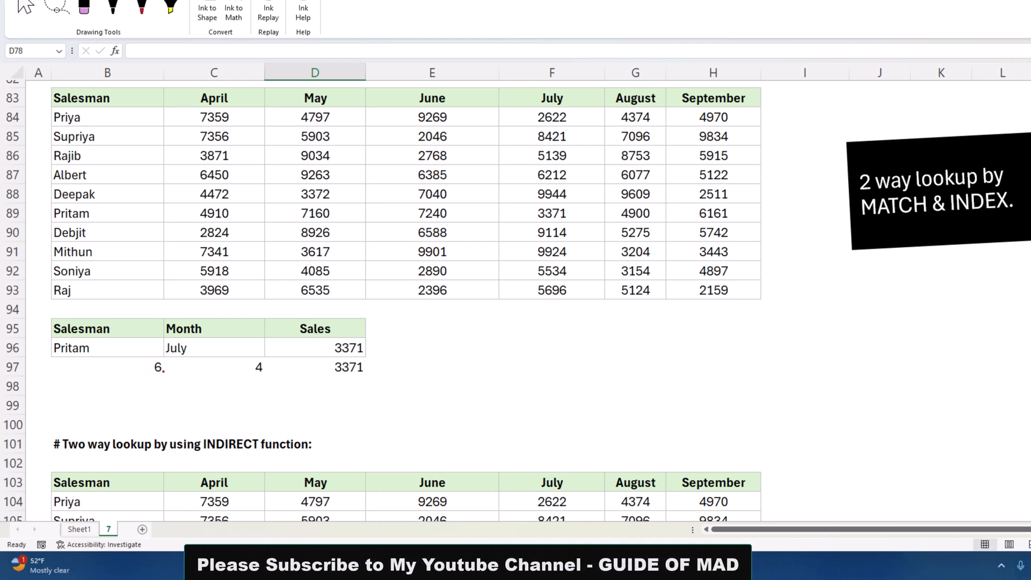
{"action": "double_click", "coordinate": [111, 369]}
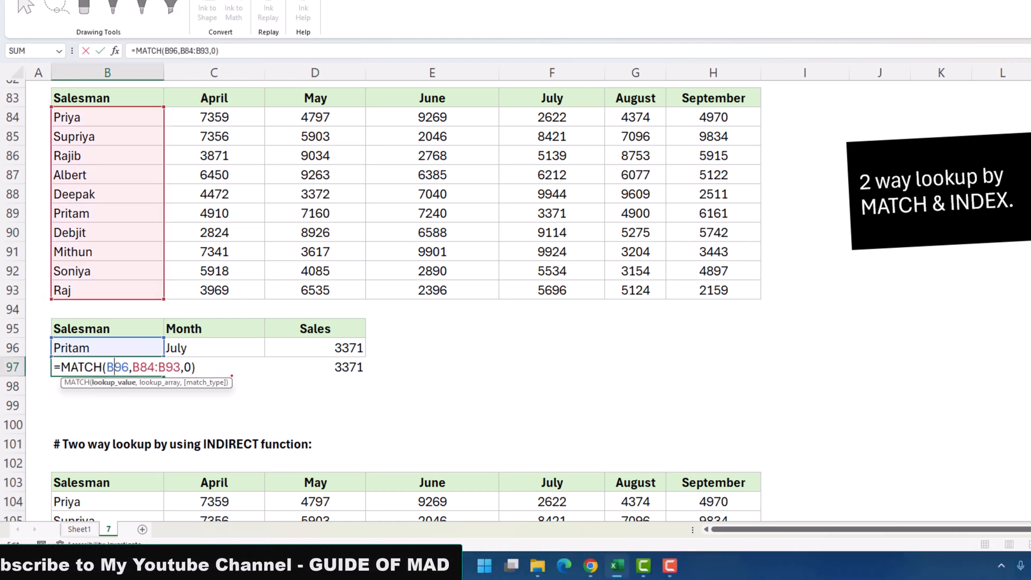
{"action": "key", "text": "Escape"}
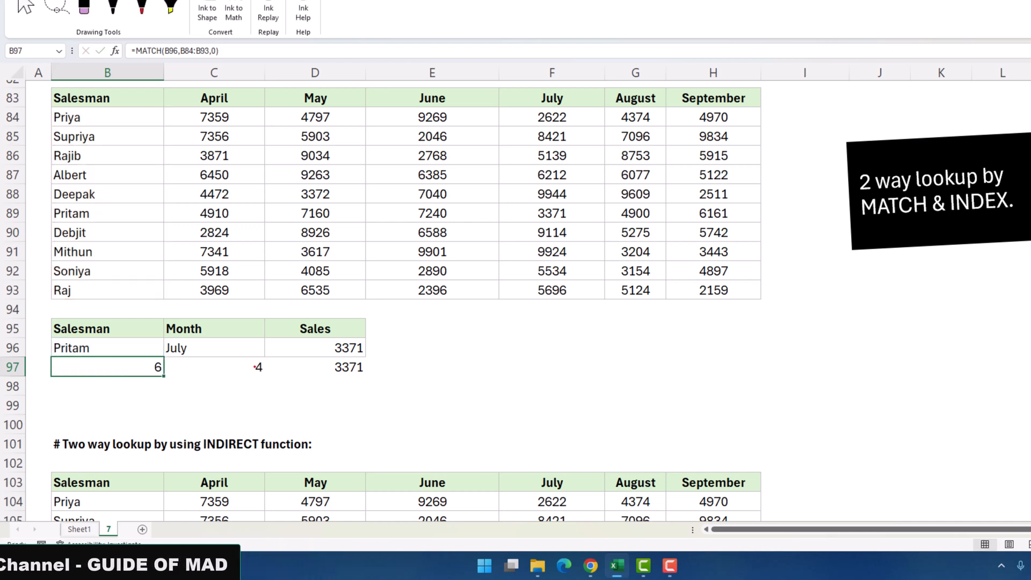
{"action": "double_click", "coordinate": [313, 350]}
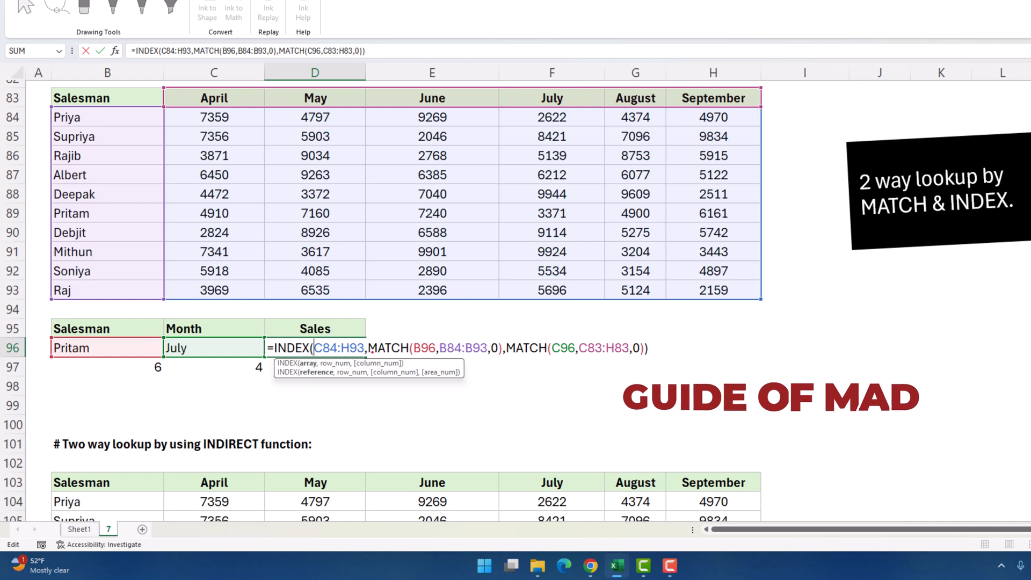
{"action": "key", "text": "Escape"}
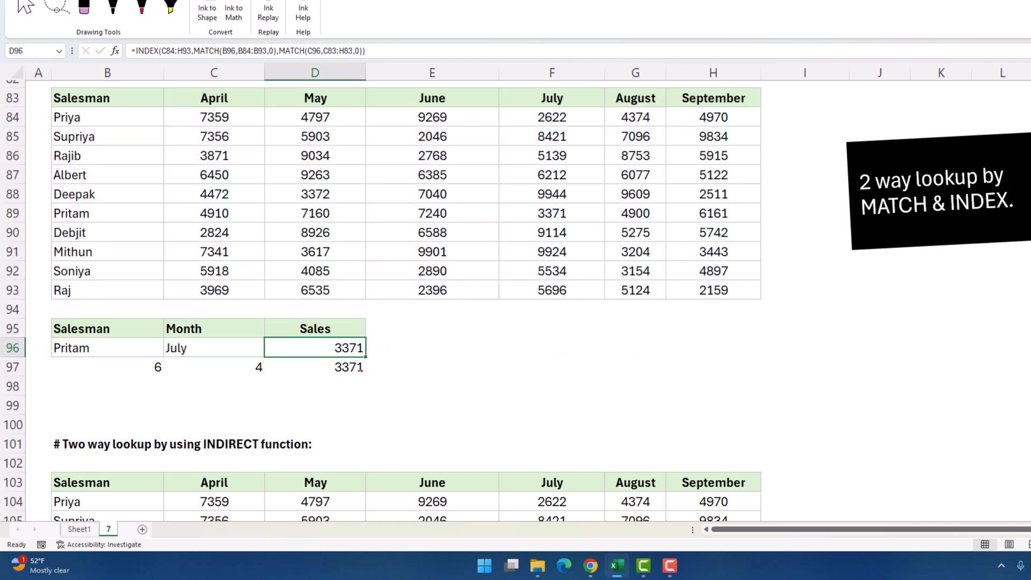
Set B97 to =MATCH(B96,B84:B93,0) to find Pritam's row position
{"action": "left_click", "coordinate": [131, 370]}
{"action": "double_click", "coordinate": [131, 371]}
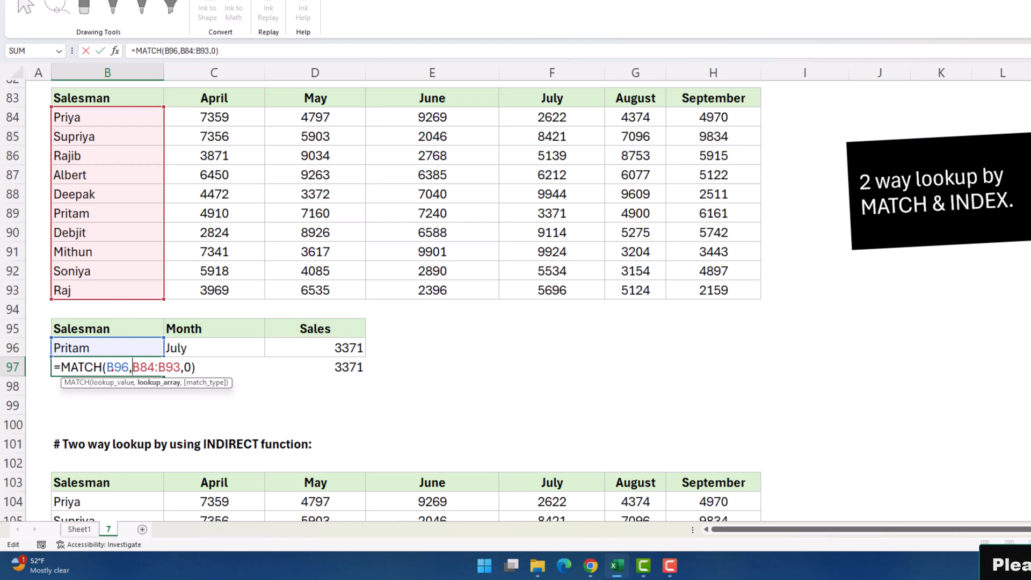
{"action": "double_click", "coordinate": [114, 366]}
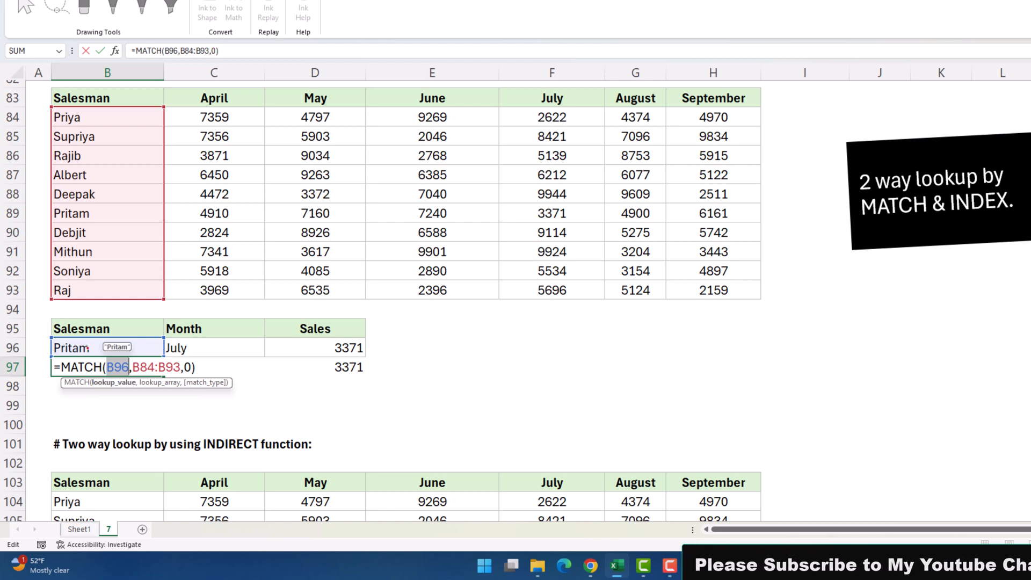
{"action": "left_click", "coordinate": [159, 382]}
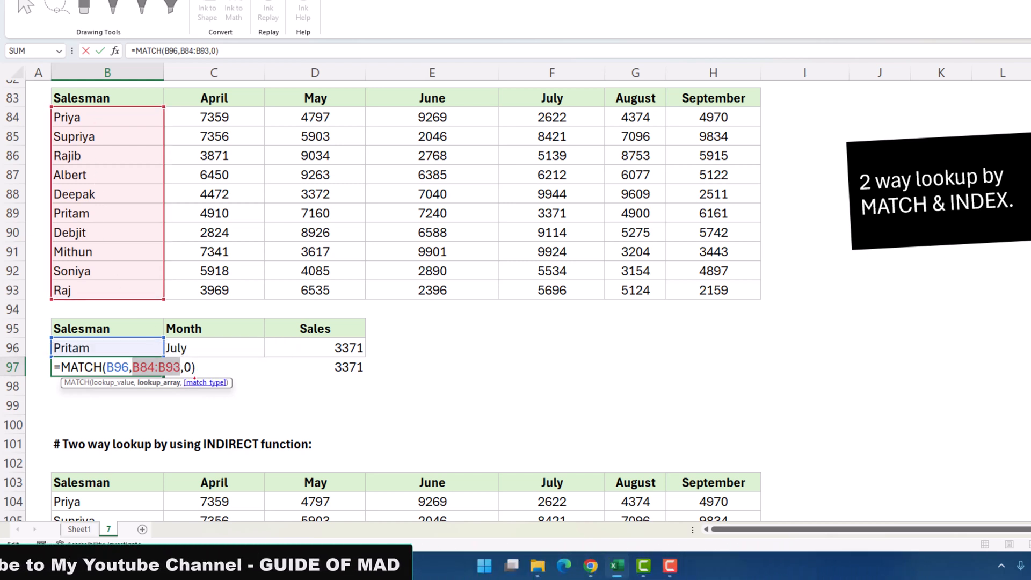
{"action": "left_click", "coordinate": [191, 381]}
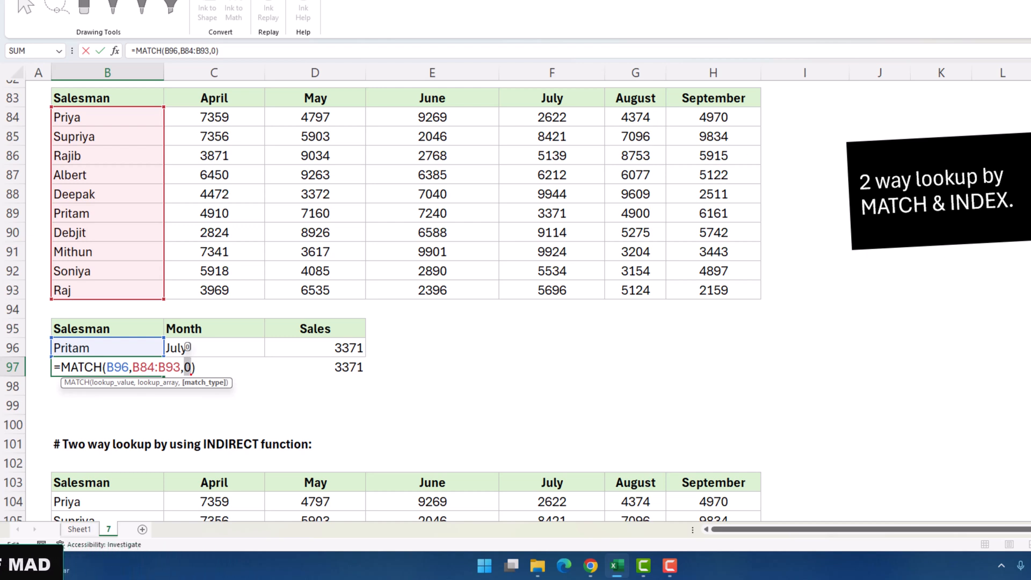
{"action": "key", "text": "Return"}
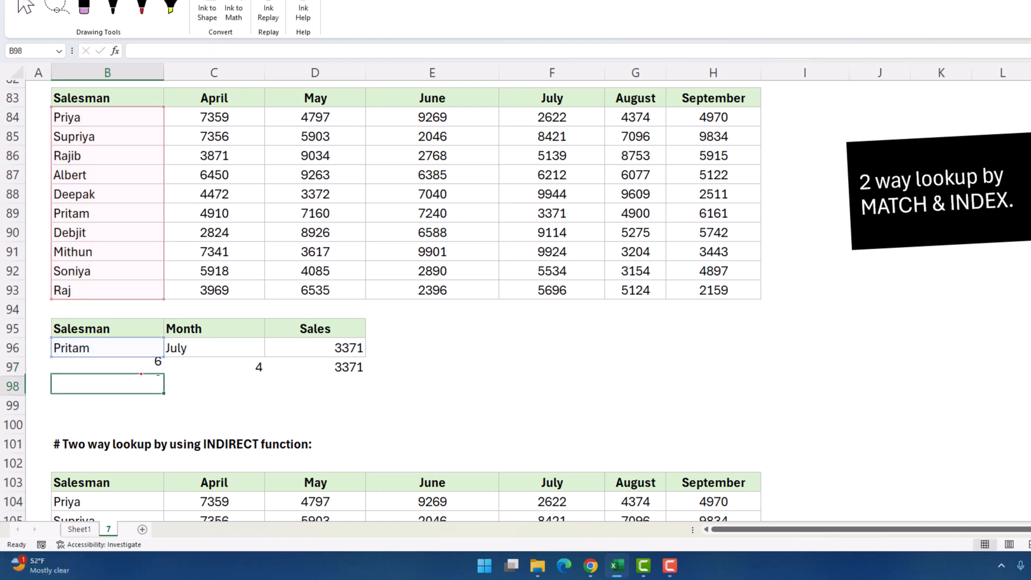
Set C97 to =MATCH(C96,C83:H83,0) to find July's column position
{"action": "left_click", "coordinate": [211, 373]}
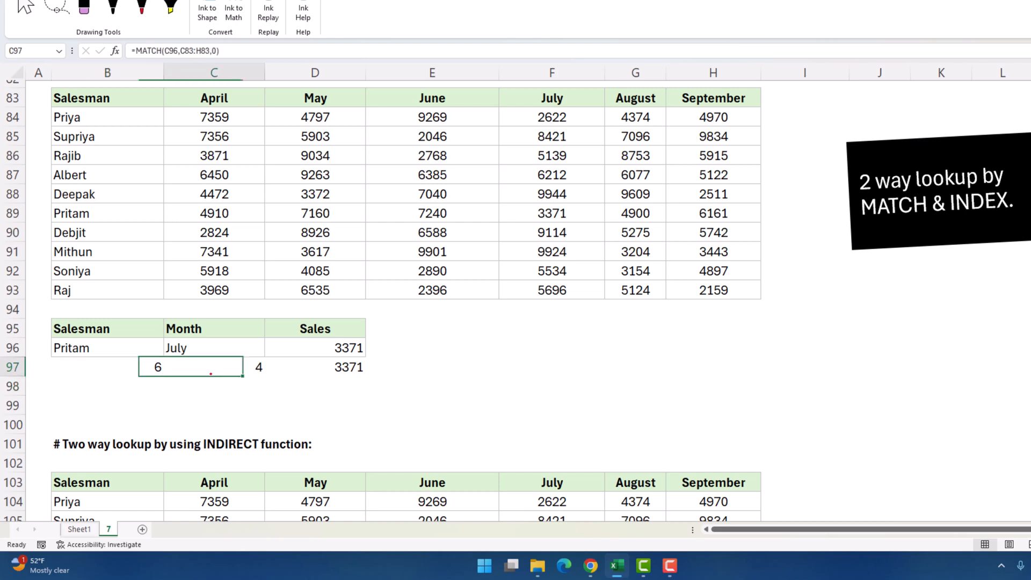
{"action": "double_click", "coordinate": [211, 372]}
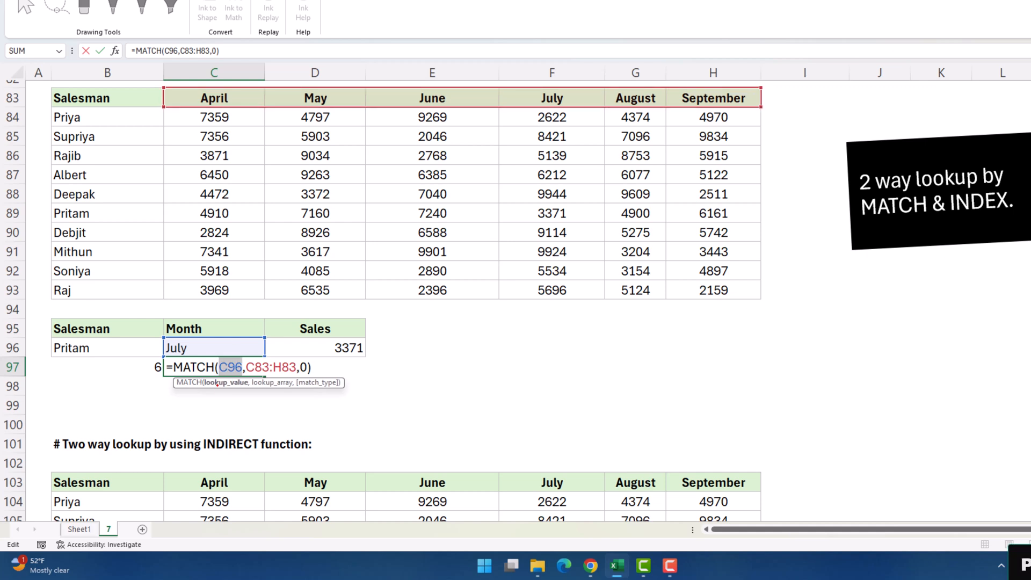
{"action": "left_click", "coordinate": [268, 382]}
{"action": "left_click", "coordinate": [320, 384]}
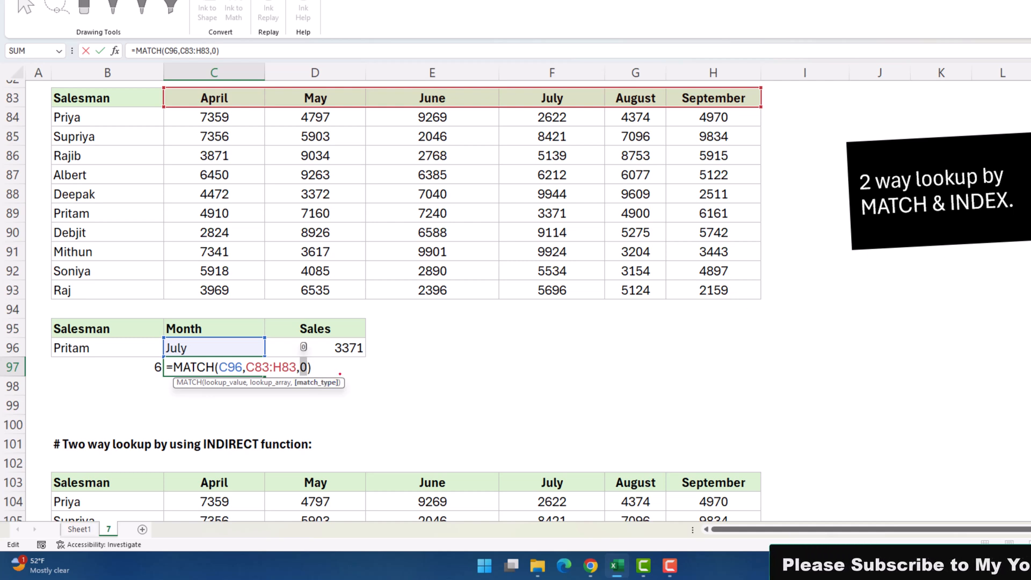
{"action": "key", "text": "Return"}
Enter =INDEX(C84:H93,B97,C97) in D97 to return 3371
{"action": "left_click", "coordinate": [388, 369]}
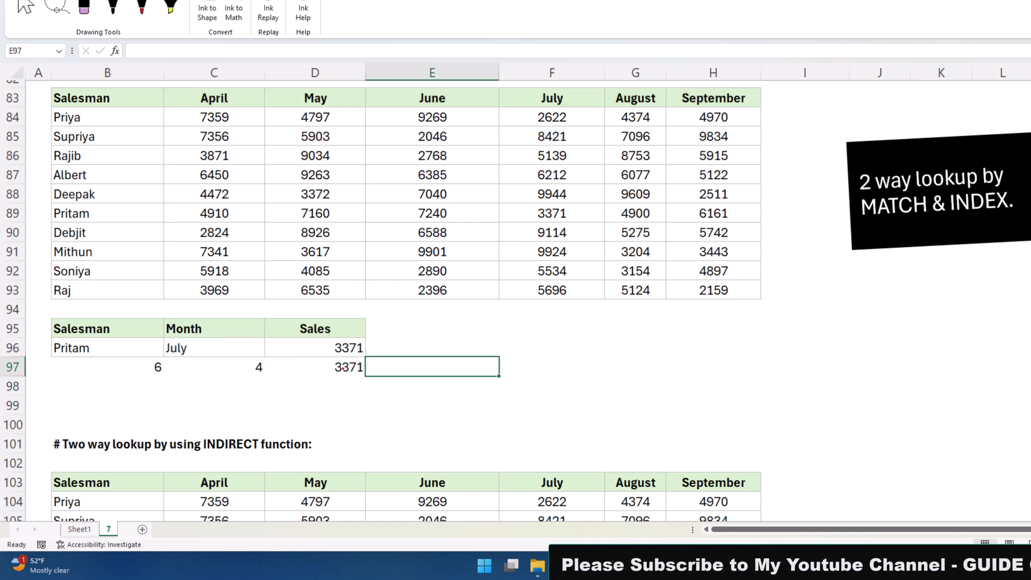
{"action": "left_click", "coordinate": [343, 368]}
{"action": "type", "text": "="}
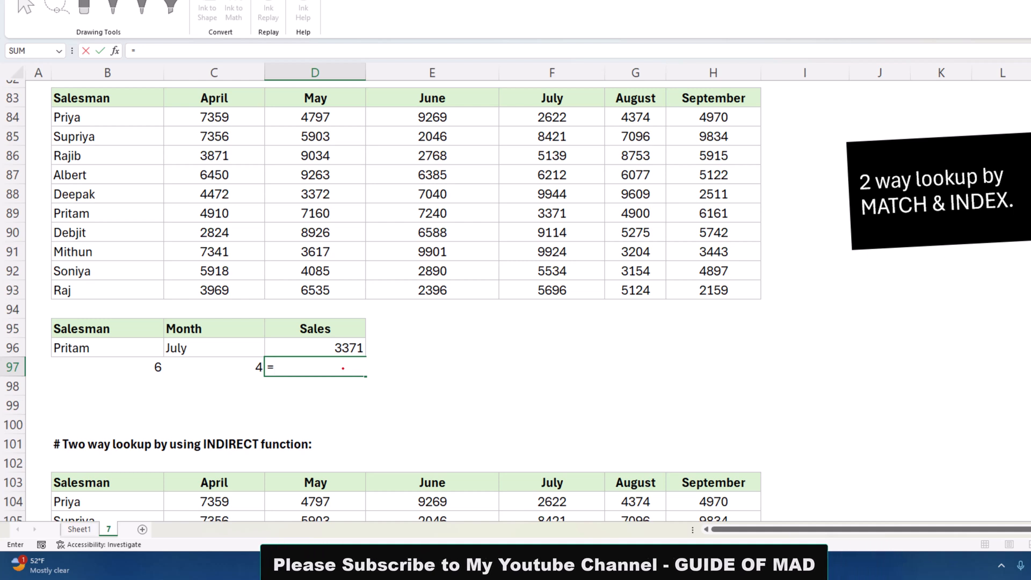
{"action": "type", "text": "INDEX("}
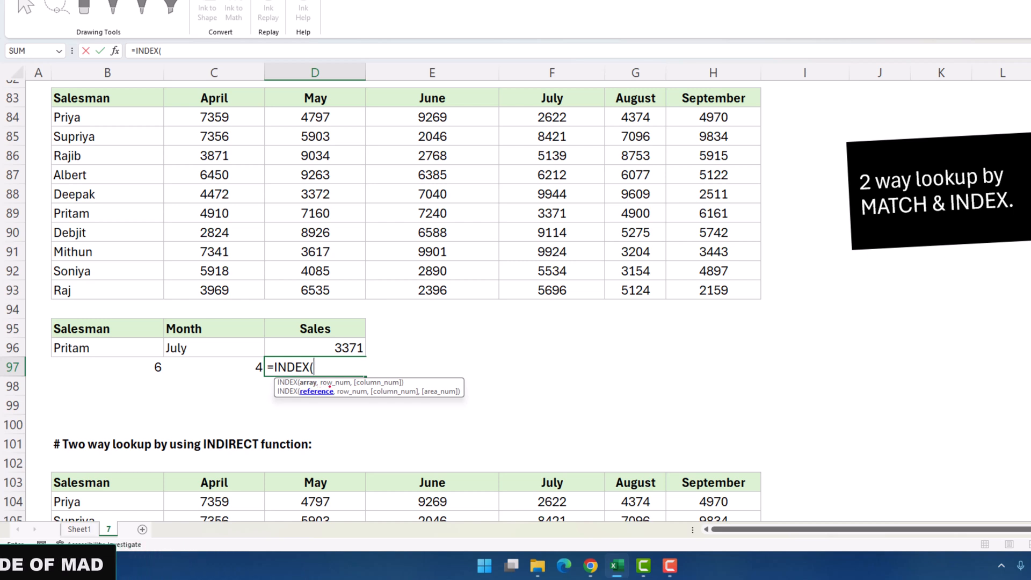
{"action": "left_click_drag", "start_coordinate": [211, 114], "coordinate": [700, 297]}
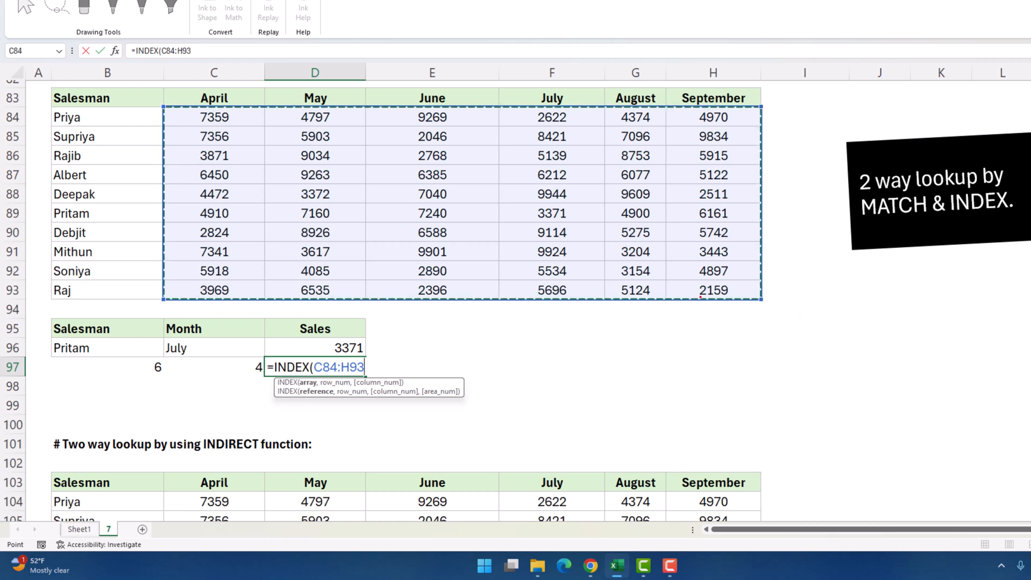
{"action": "type", "text": ","}
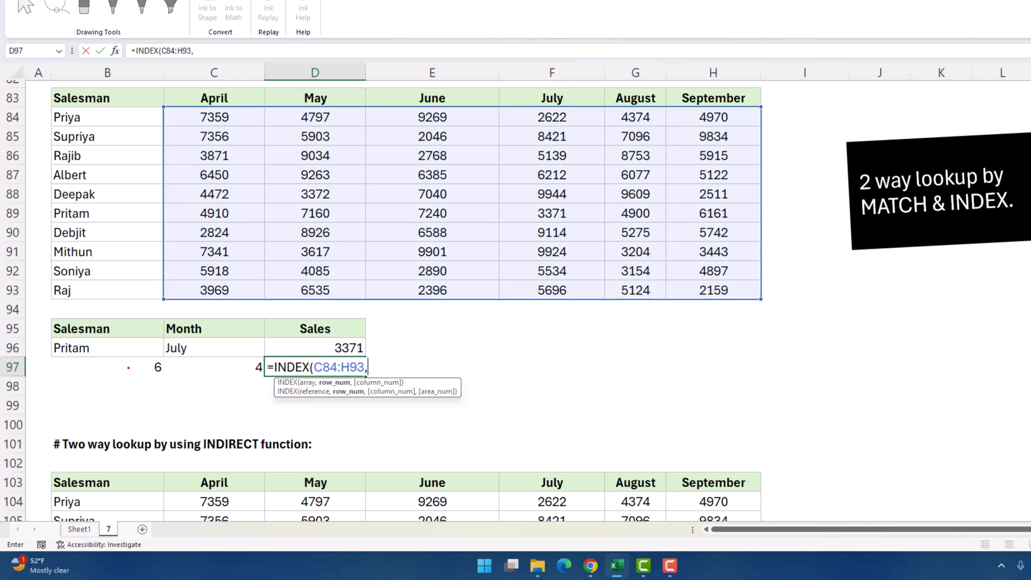
{"action": "left_click", "coordinate": [127, 368]}
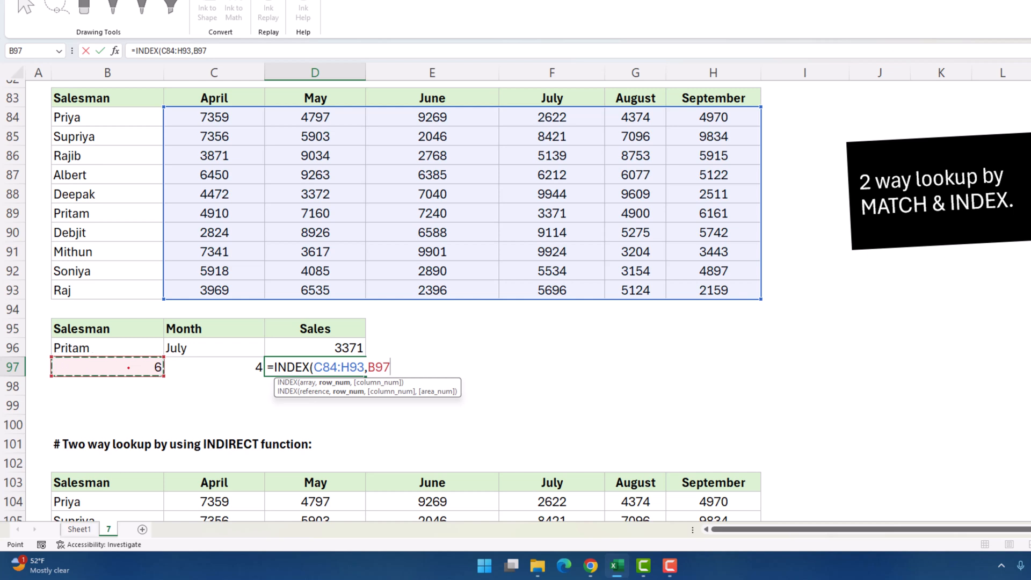
{"action": "left_click", "coordinate": [218, 368]}
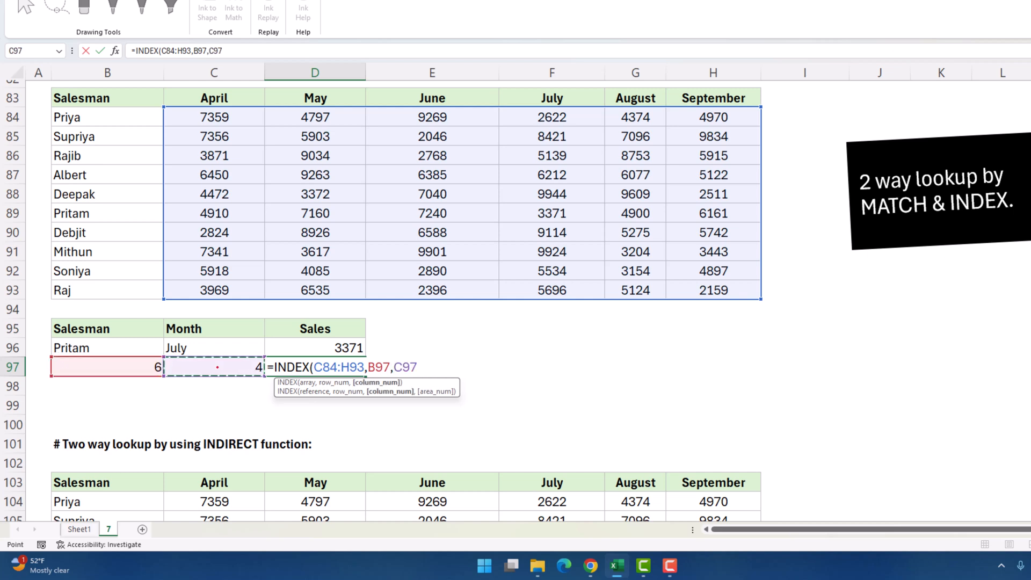
{"action": "key", "text": "Return"}
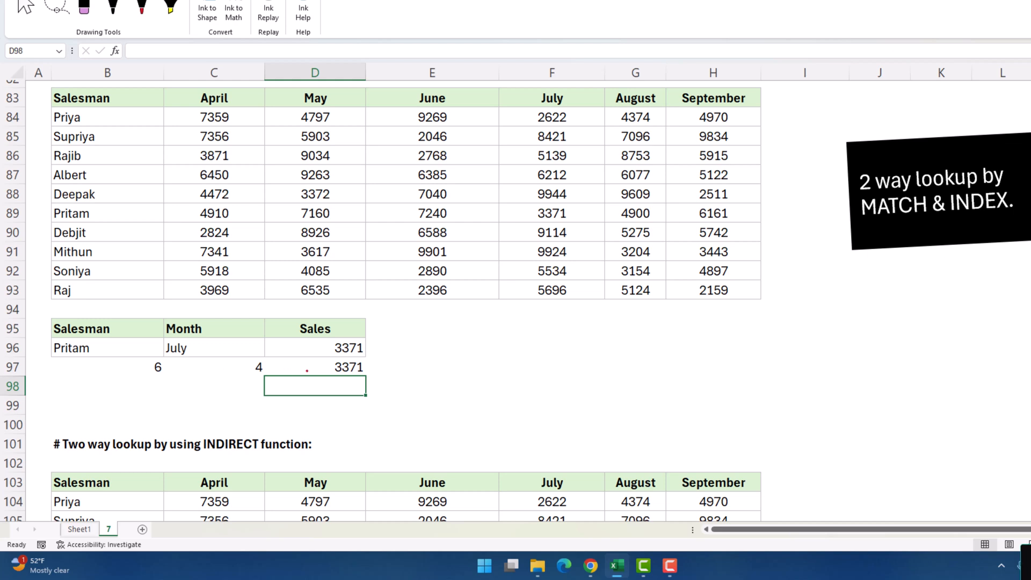
Review the row and column helper formulas in B97 and C97 alongside D97's INDEX formula
{"action": "left_click", "coordinate": [310, 369]}
{"action": "key", "text": "Left"}
{"action": "key", "text": "Left"}
{"action": "key", "text": "Right"}
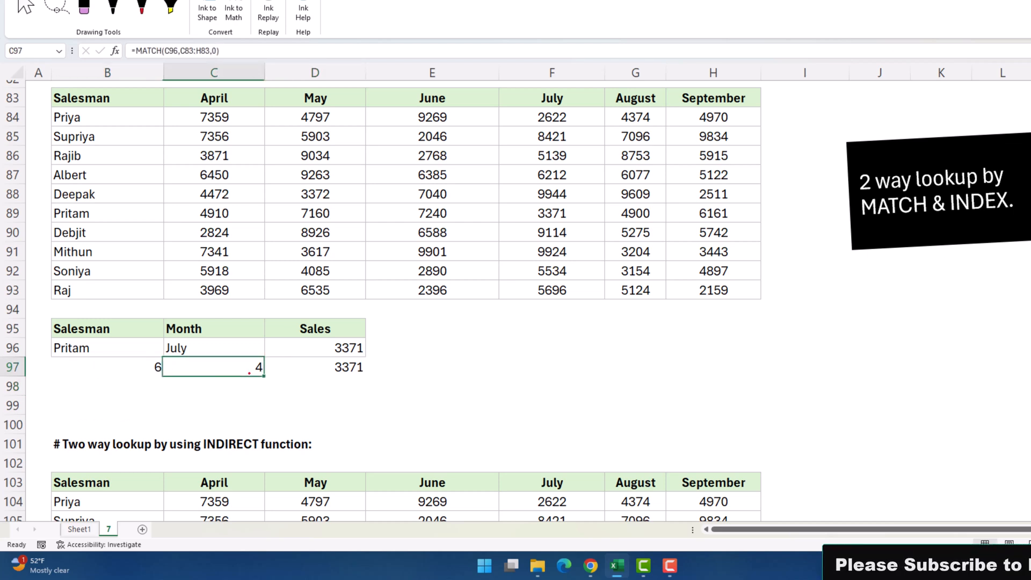
{"action": "key", "text": "Right"}
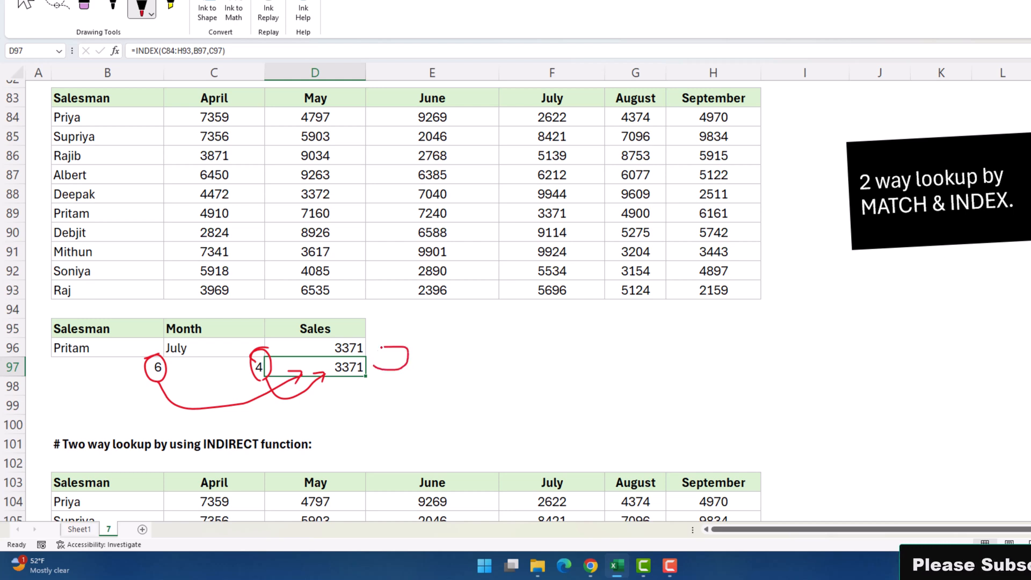
Draw red ink: a curved arrow at D96's 3371 and marks on the 4 and 6 helpers
{"action": "mouse_move", "coordinate": [385, 343]}
{"action": "left_mouse_down"}
{"action": "mouse_move", "coordinate": [379, 349]}
{"action": "mouse_move", "coordinate": [393, 355]}
{"action": "left_mouse_up"}
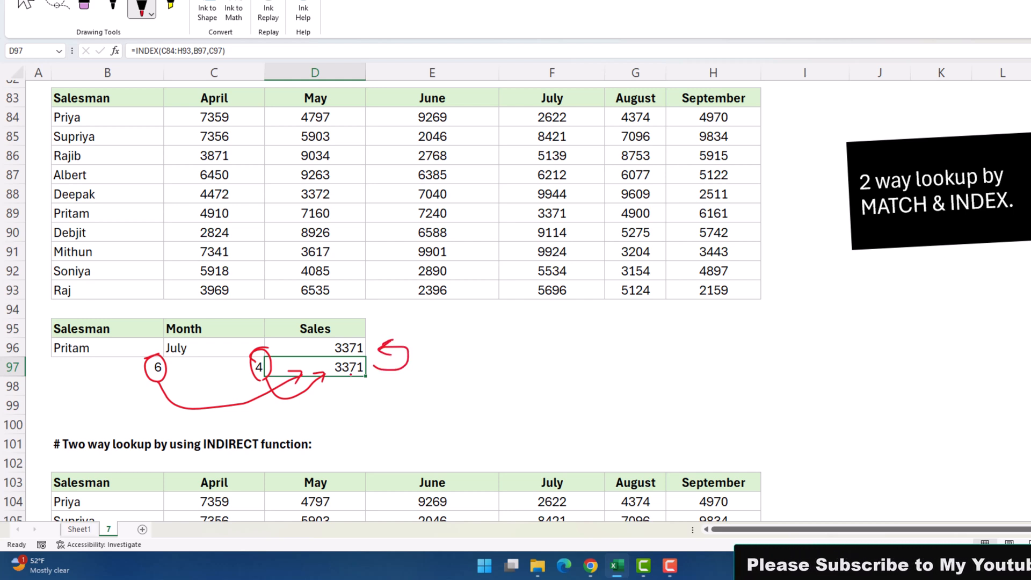
{"action": "mouse_move", "coordinate": [223, 369]}
{"action": "left_mouse_down"}
{"action": "mouse_move", "coordinate": [238, 363]}
{"action": "mouse_move", "coordinate": [238, 379]}
{"action": "mouse_move", "coordinate": [257, 386]}
{"action": "left_mouse_up"}
{"action": "mouse_move", "coordinate": [108, 367]}
{"action": "left_mouse_down"}
{"action": "mouse_move", "coordinate": [140, 380]}
{"action": "mouse_move", "coordinate": [114, 413]}
{"action": "left_mouse_up"}
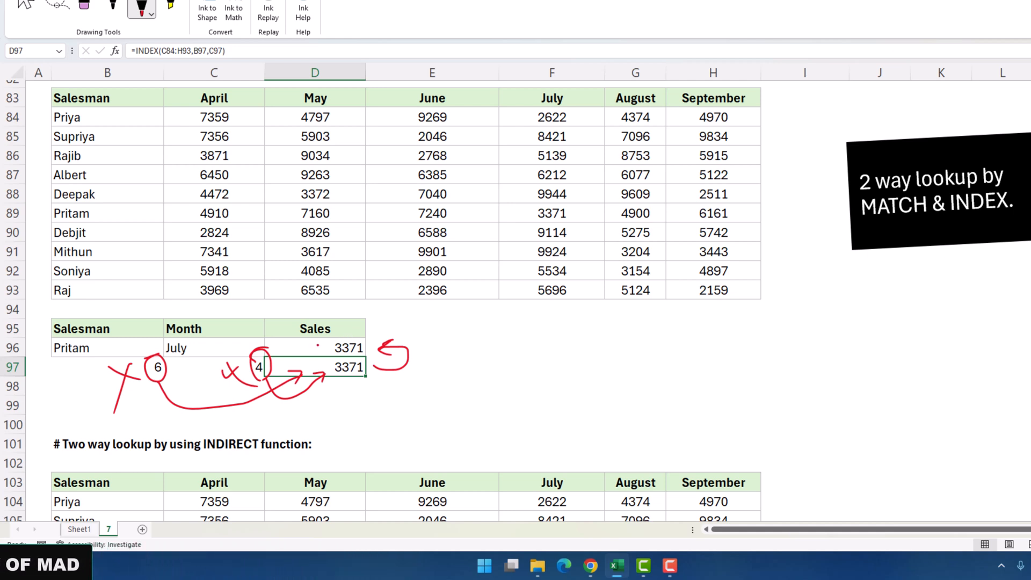
{"action": "key", "text": "Escape"}
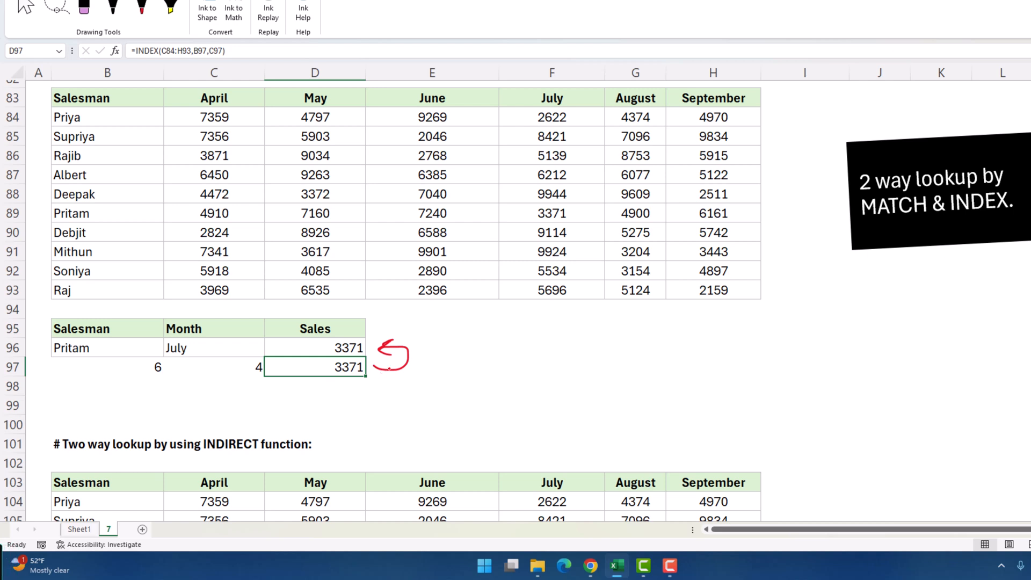
{"action": "double_click", "coordinate": [337, 348]}
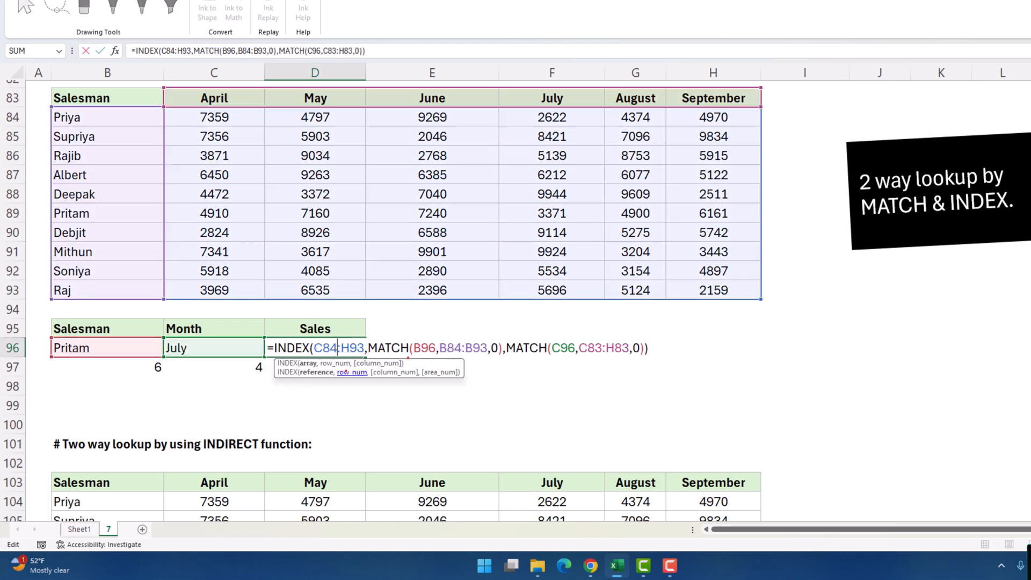
{"action": "left_click", "coordinate": [309, 363]}
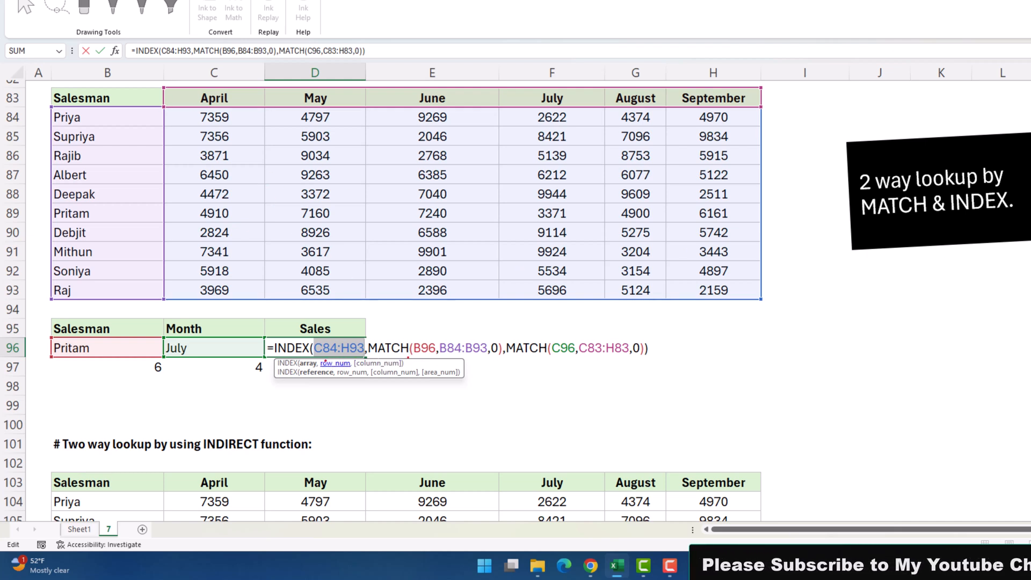
{"action": "left_click", "coordinate": [326, 363]}
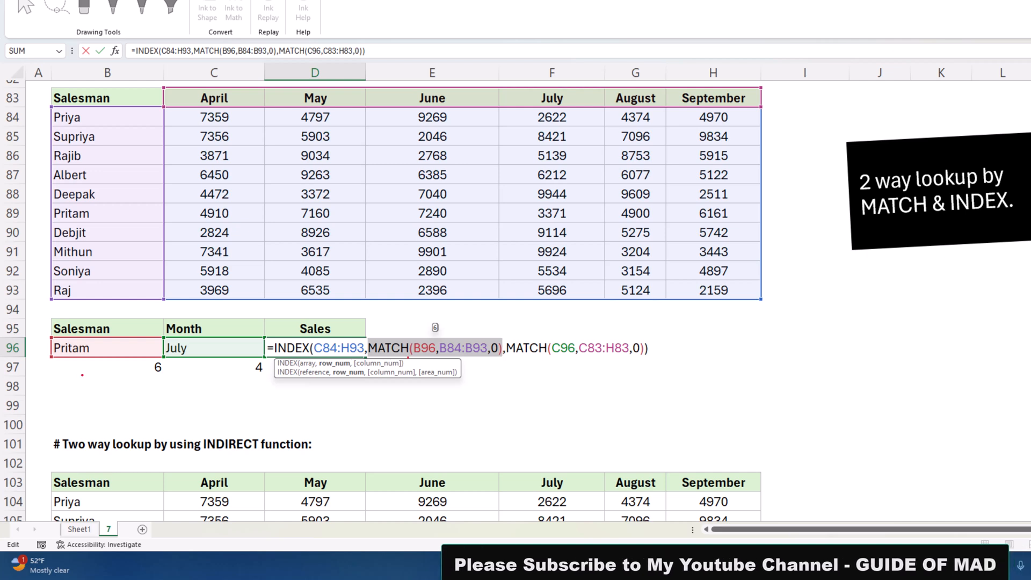
{"action": "left_click", "coordinate": [392, 363]}
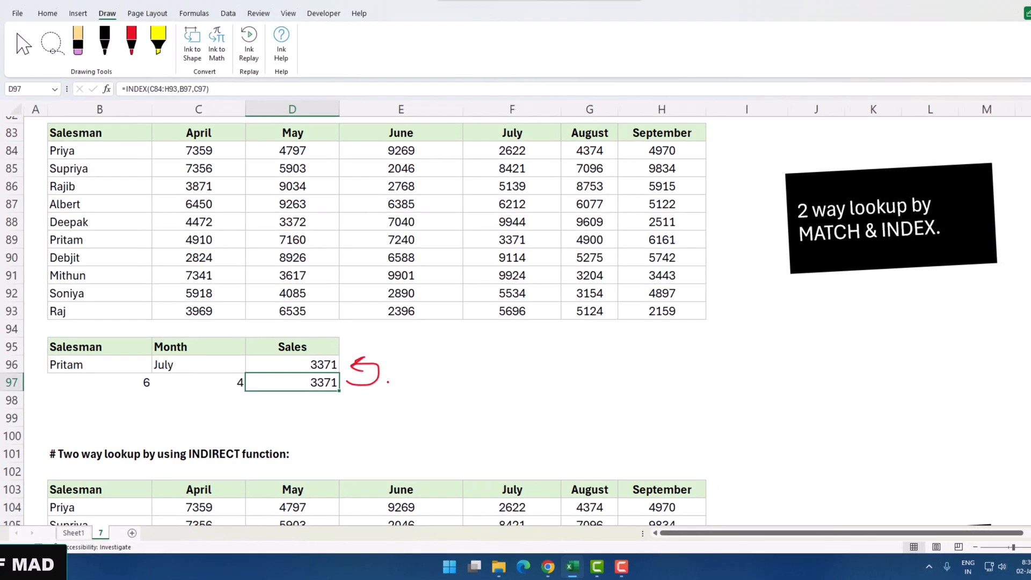
Show D116's INDIRECT(ADDRESS(MATCH…)) formula behind Pritam's May sales of 7160
{"action": "scroll", "coordinate": [373, 389], "scroll_direction": "down", "scroll_amount": 5}
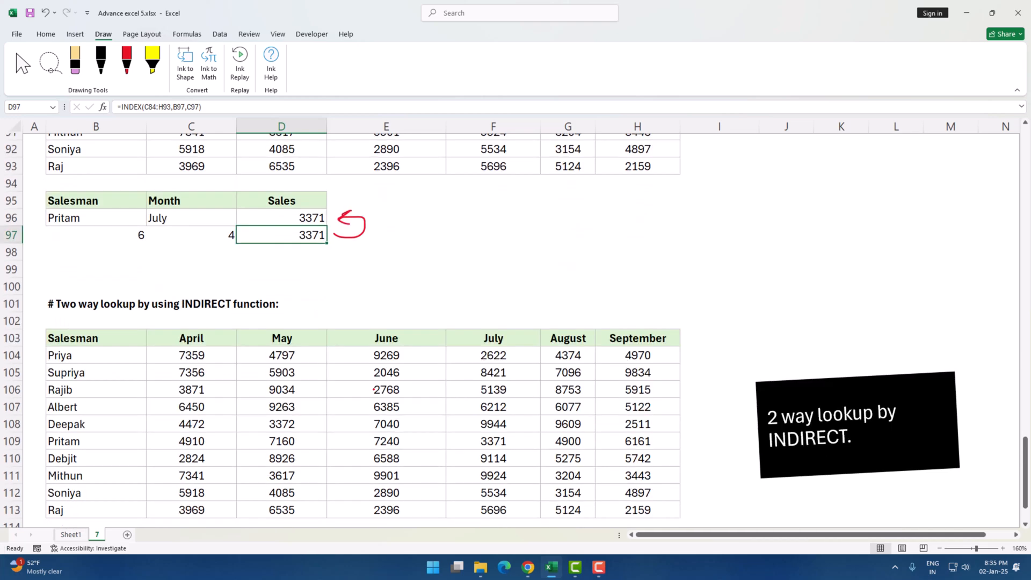
{"action": "scroll", "coordinate": [373, 389], "scroll_direction": "down", "scroll_amount": 1}
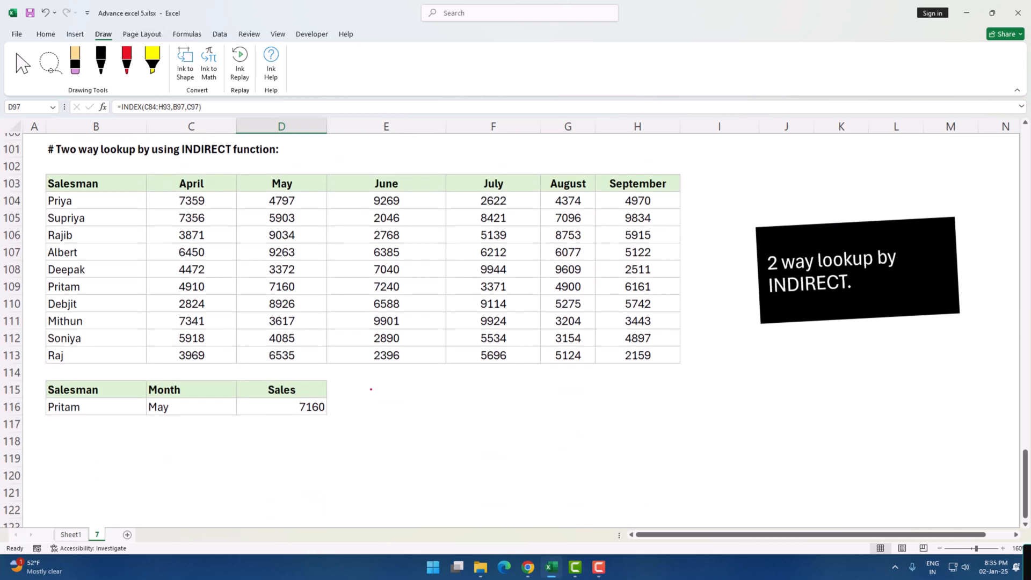
{"action": "double_click", "coordinate": [293, 408]}
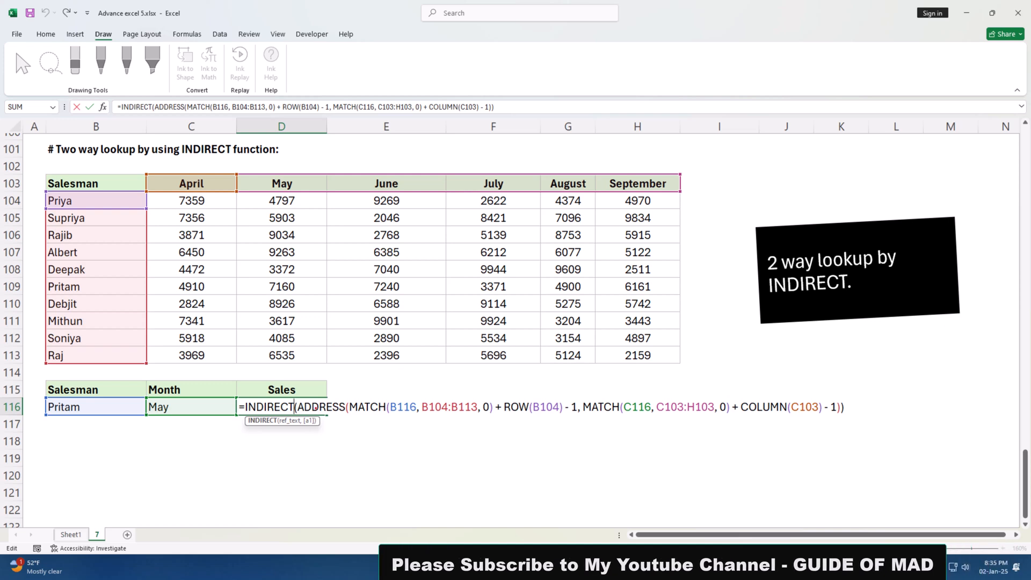
{"action": "left_click", "coordinate": [320, 410]}
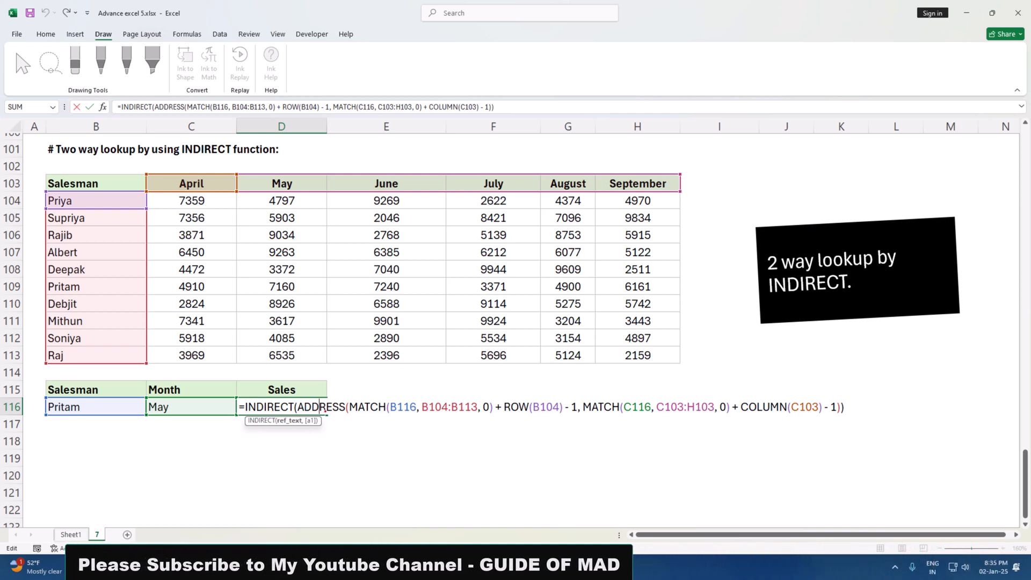